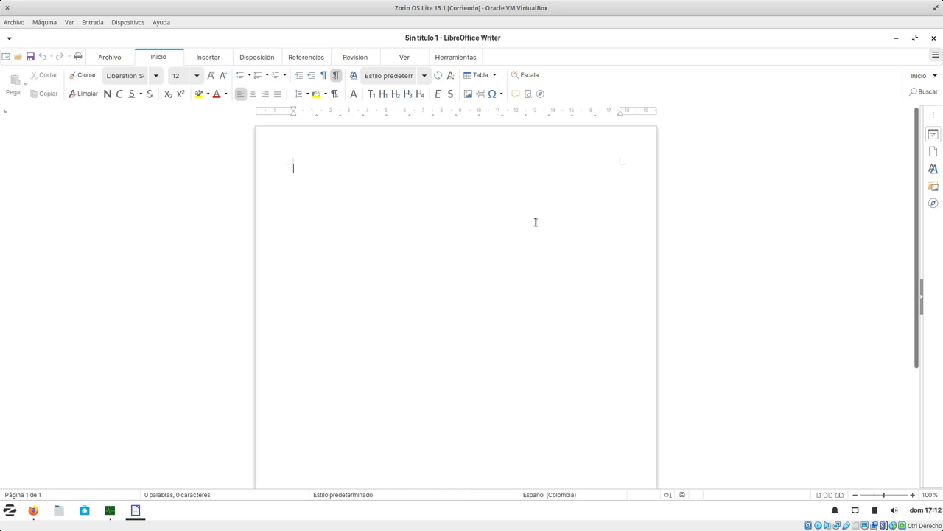
# - Bring up the Task Manager in Zorin OS Lite, then close LibreOffice's About dialog and show the Task Manager in Linux Mint to compare memory use
pyautogui.click(110, 510)
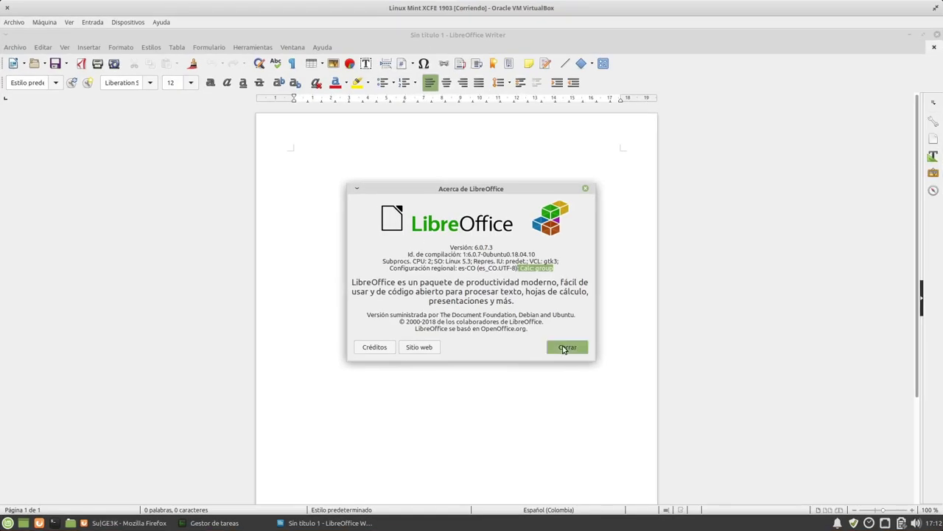
pyautogui.click(564, 346)
pyautogui.click(213, 523)
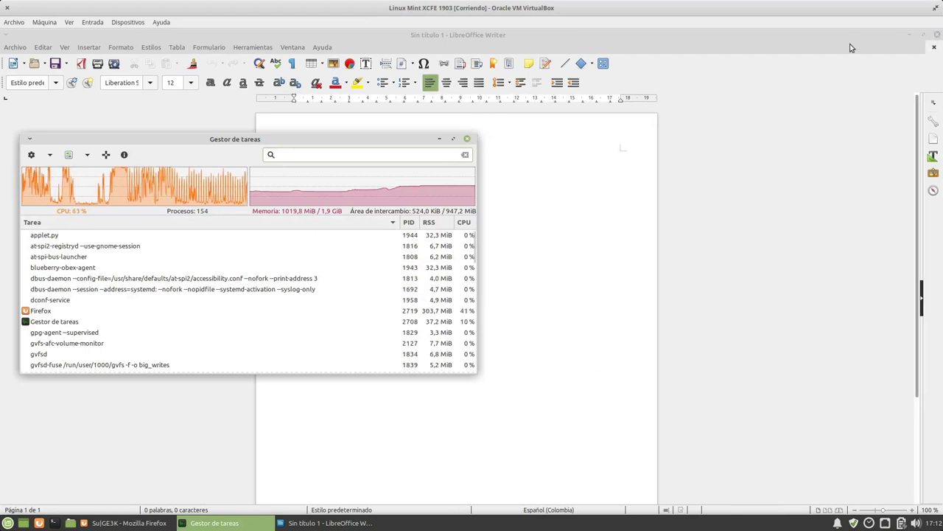
# - Close the Task Manager and the blank Writer document in the Linux Mint machine
pyautogui.click(466, 139)
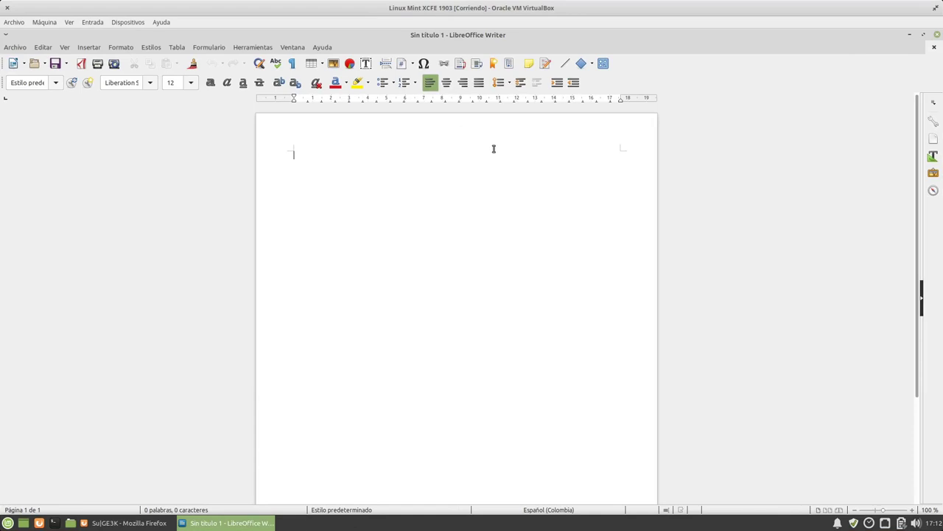
pyautogui.click(937, 36)
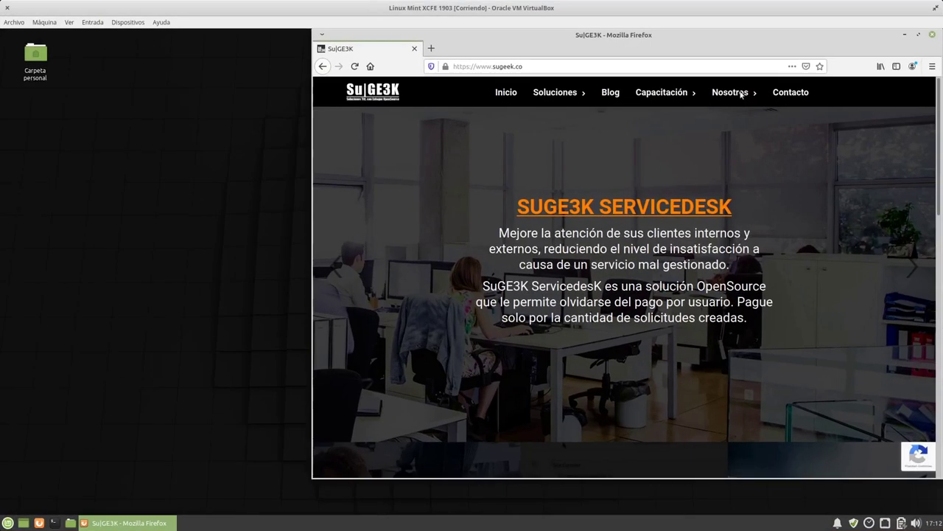
# - Switch to the Zorin OS Lite machine and close its Task Manager and blank Writer document
pyautogui.press('super')
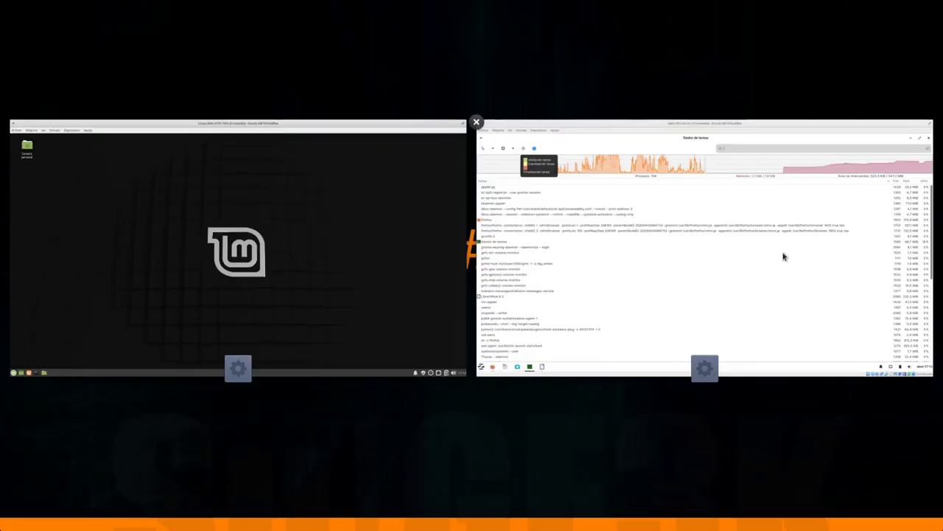
pyautogui.click(690, 185)
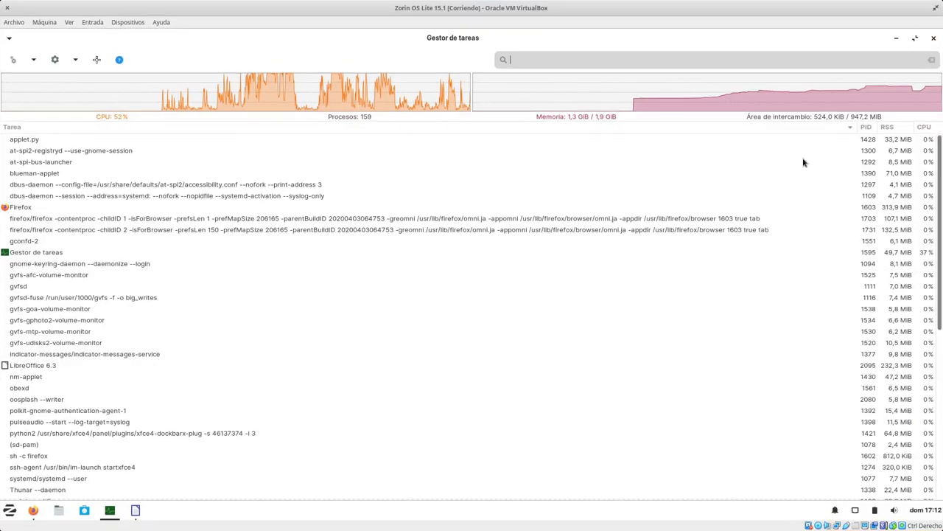
pyautogui.hotkey('alt', 'F4')
pyautogui.click(934, 38)
# - Open the Gestor de ventanas settings from the Configuración applications in Zorin OS Lite
pyautogui.click(9, 510)
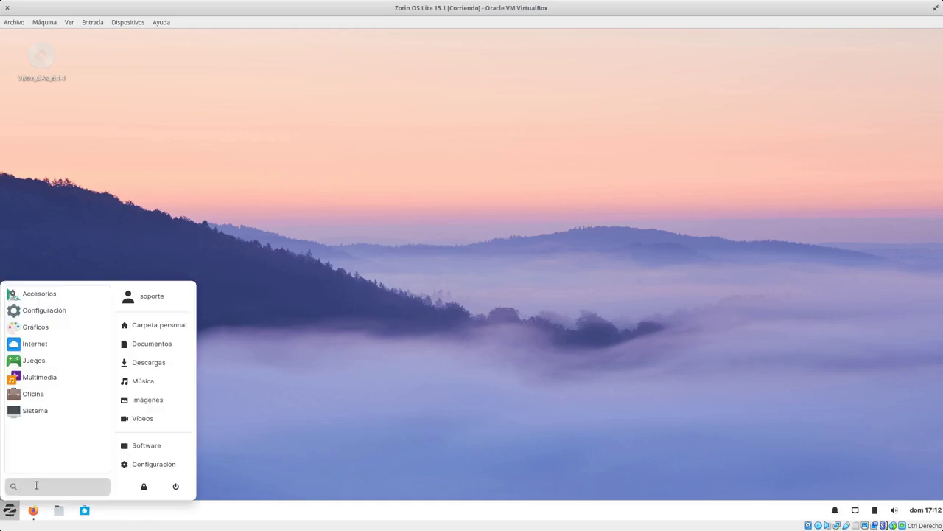
pyautogui.click(68, 310)
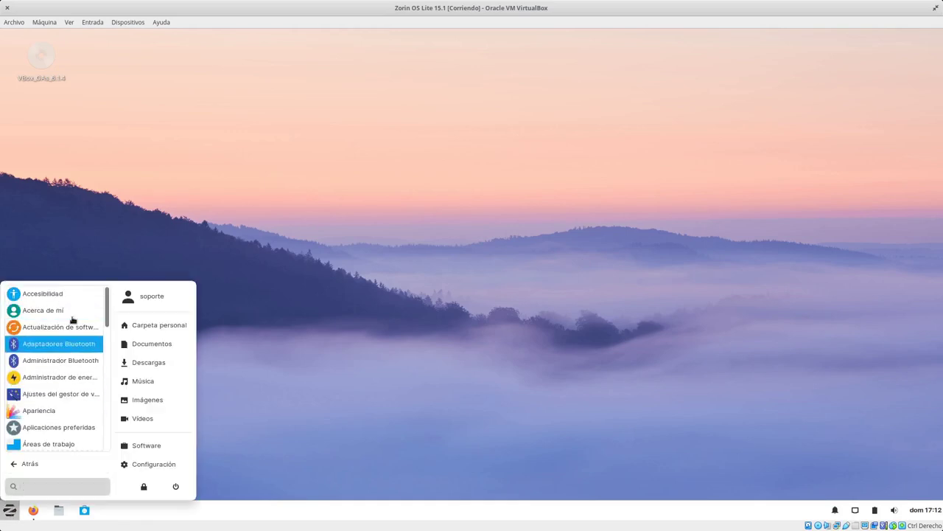
pyautogui.scroll(-1, 70, 409)
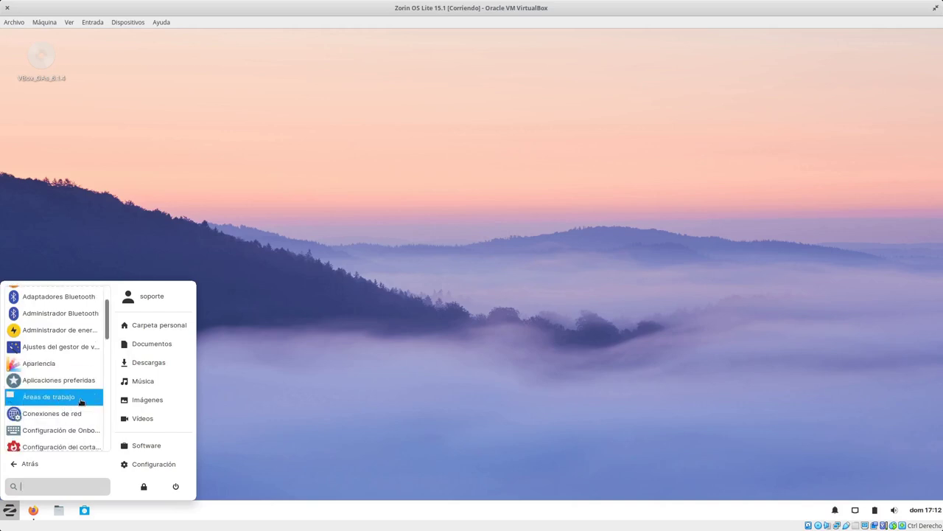
pyautogui.scroll(-1, 72, 398)
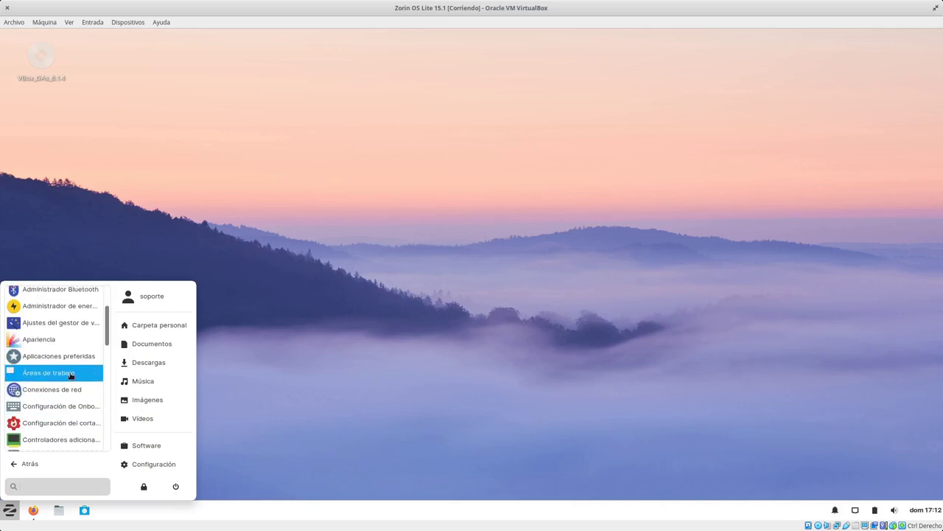
pyautogui.scroll(-4, 70, 376)
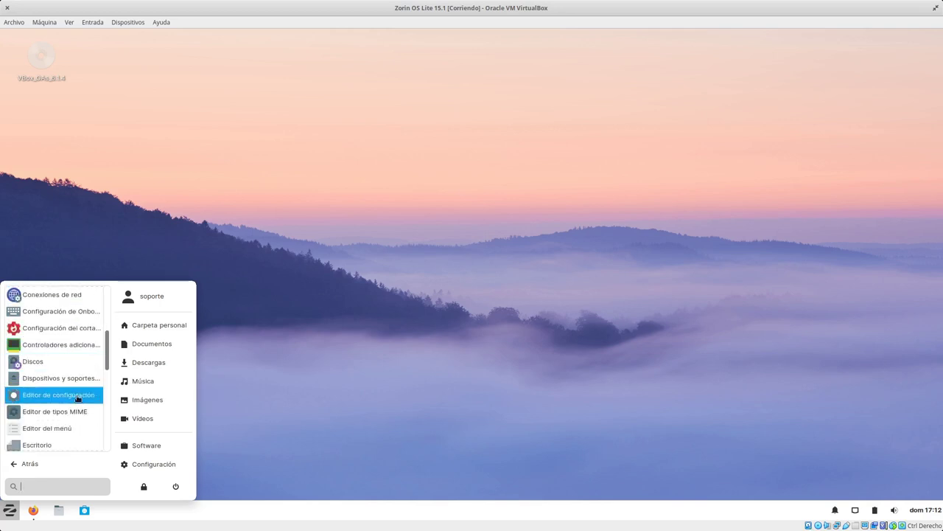
pyautogui.scroll(-2, 79, 406)
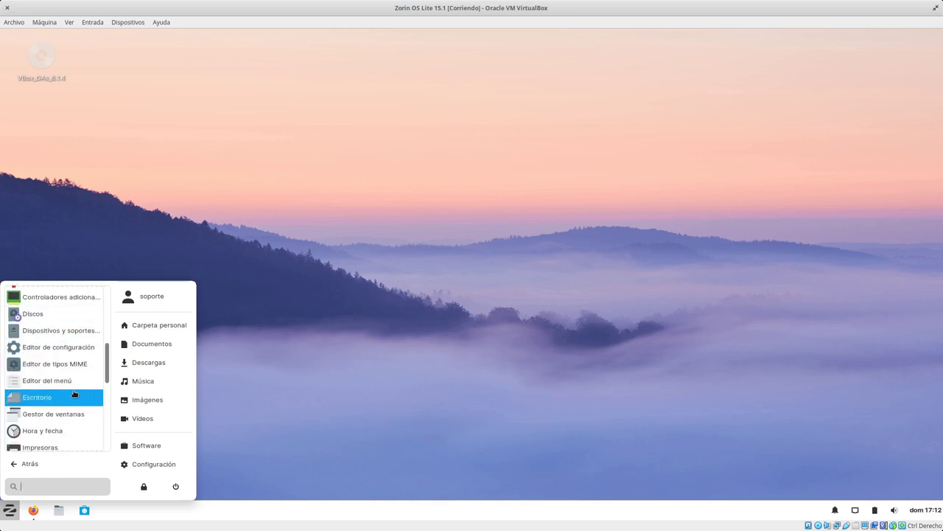
pyautogui.scroll(-2, 76, 420)
pyautogui.click(73, 365)
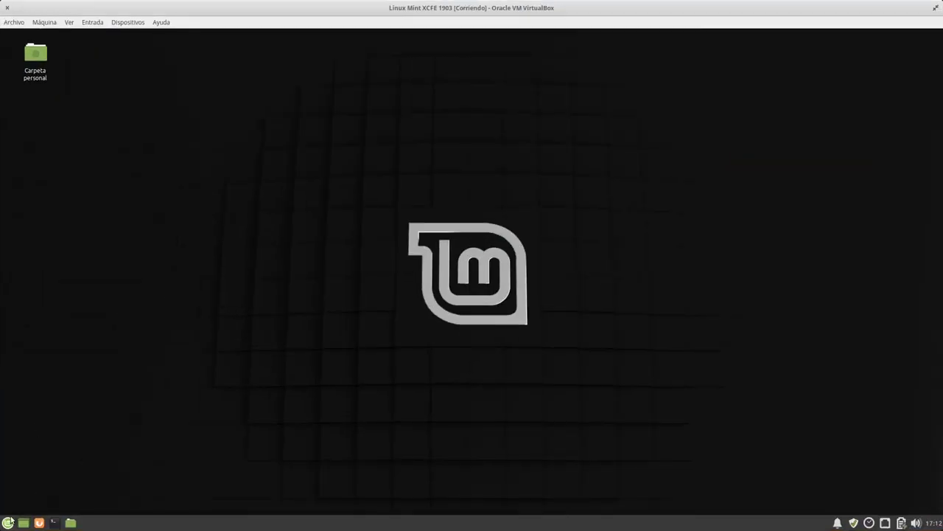
# - In the Linux Mint machine, open the Gestor de ventanas settings from the Configuración applications
pyautogui.click(8, 522)
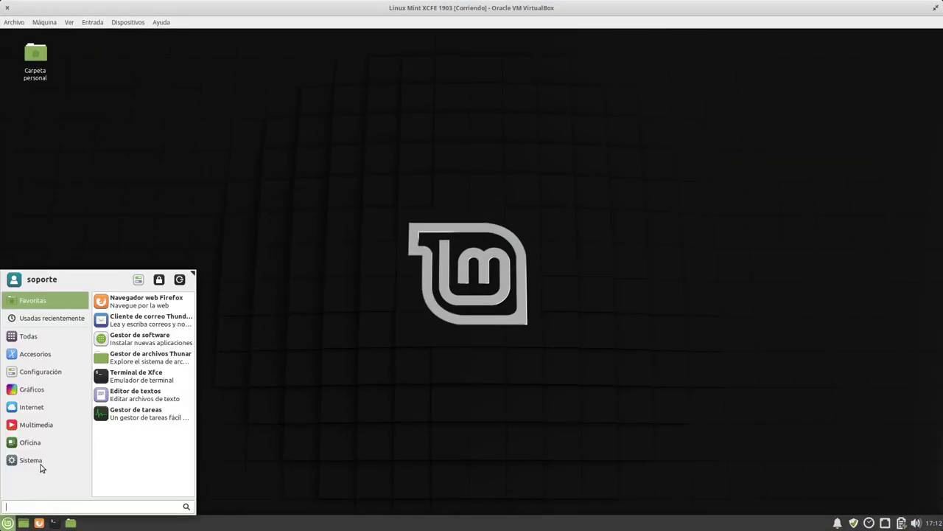
pyautogui.click(59, 371)
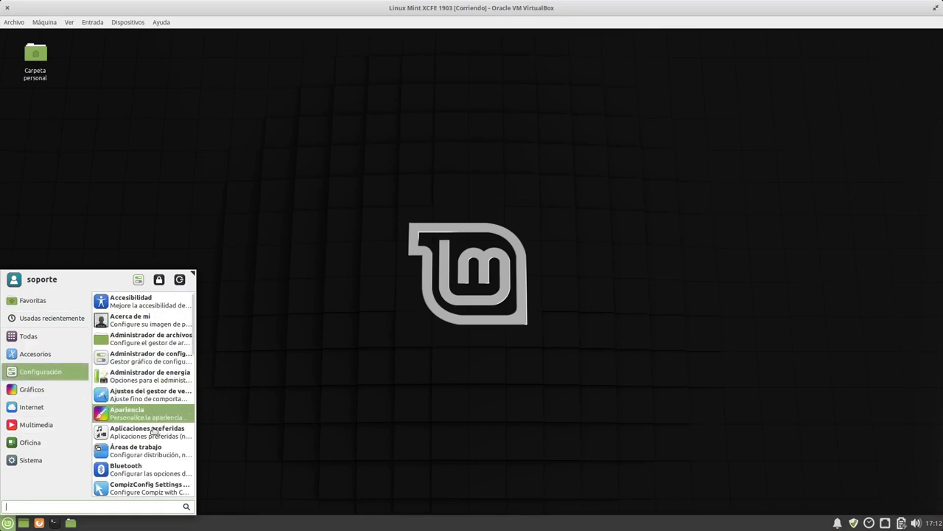
pyautogui.scroll(-2, 154, 440)
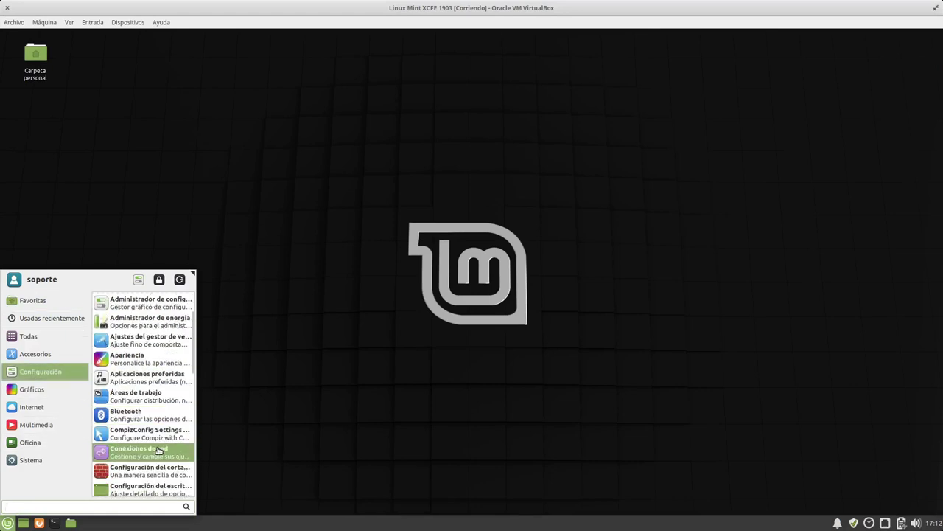
pyautogui.scroll(-2, 158, 434)
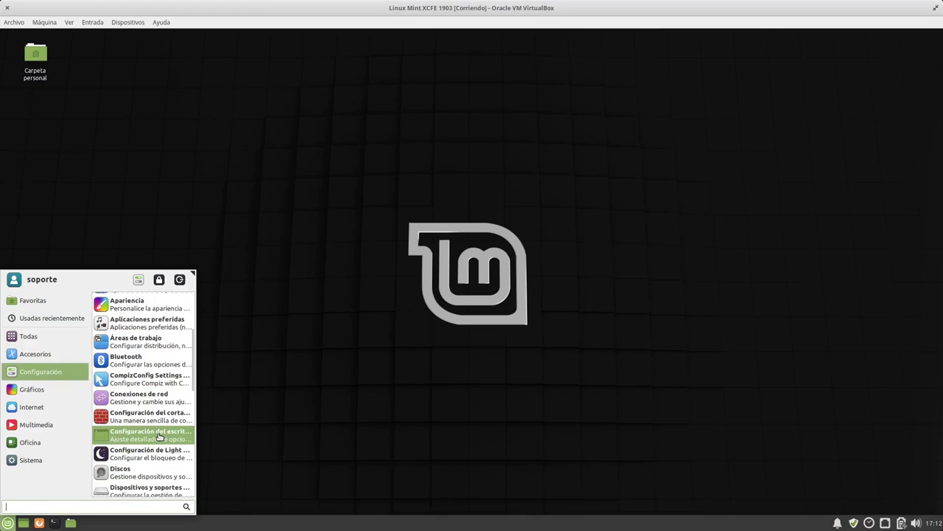
pyautogui.scroll(-1, 158, 424)
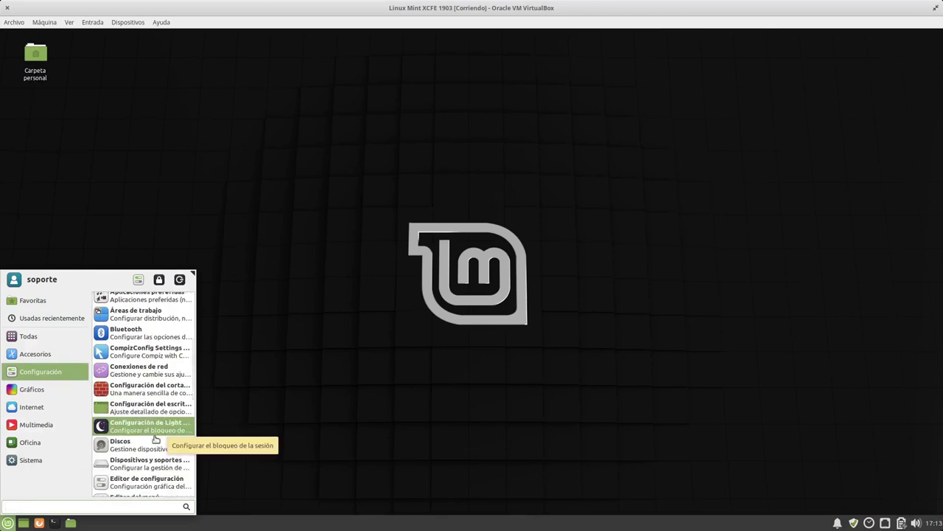
pyautogui.scroll(-1, 155, 455)
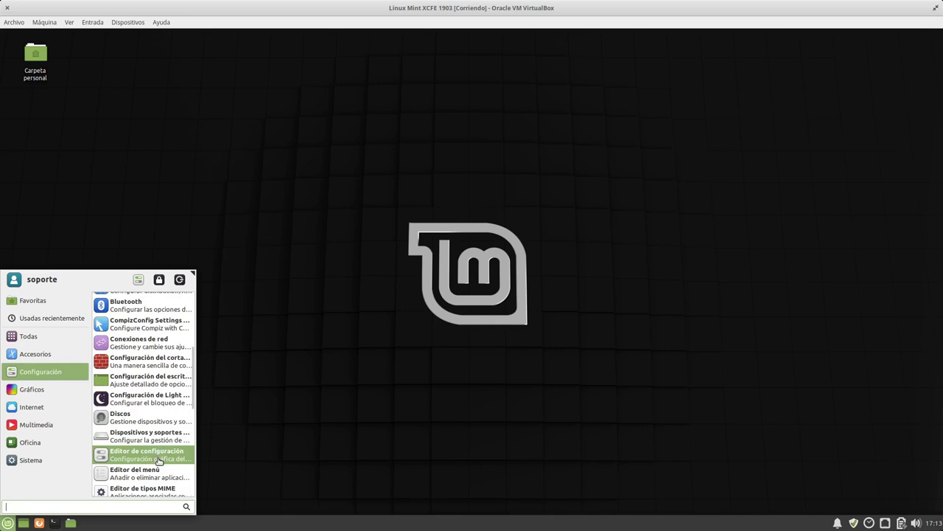
pyautogui.scroll(-2, 158, 460)
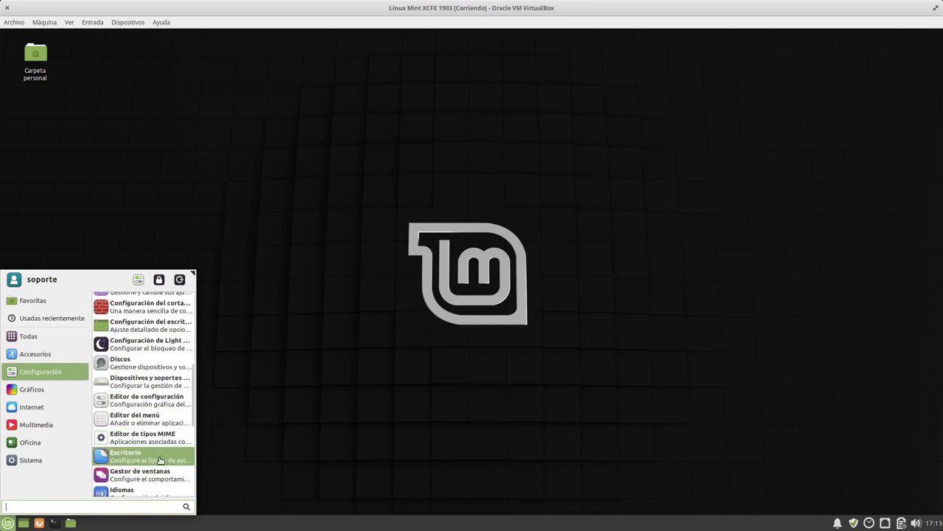
pyautogui.scroll(-1, 160, 460)
pyautogui.click(163, 451)
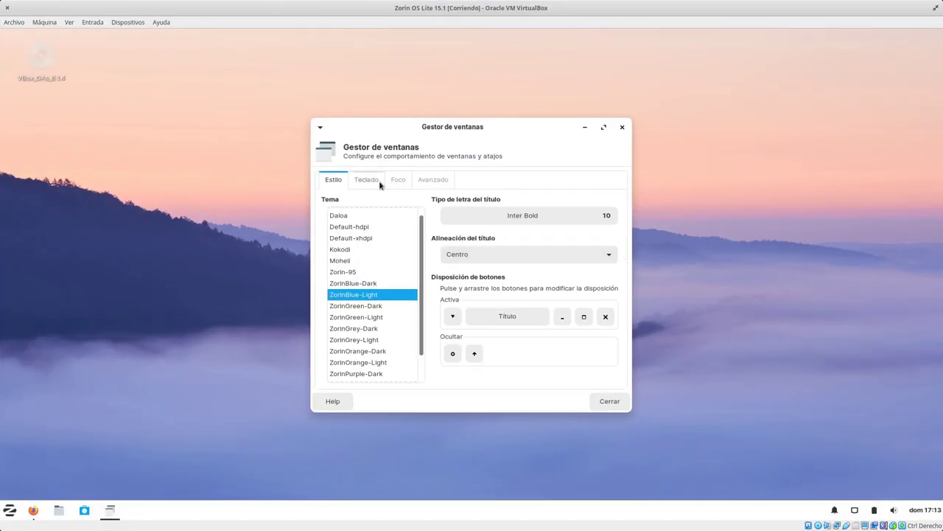
# - Review the focus, advanced and style settings of Zorin's window manager, including the title font chooser, and close the dialogs without changes
pyautogui.click(429, 185)
pyautogui.click(458, 185)
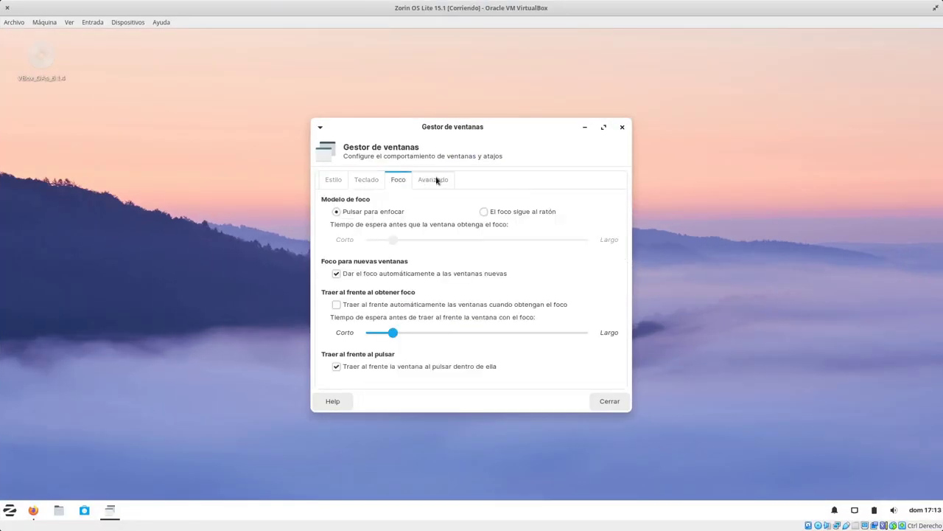
pyautogui.click(433, 181)
pyautogui.click(341, 181)
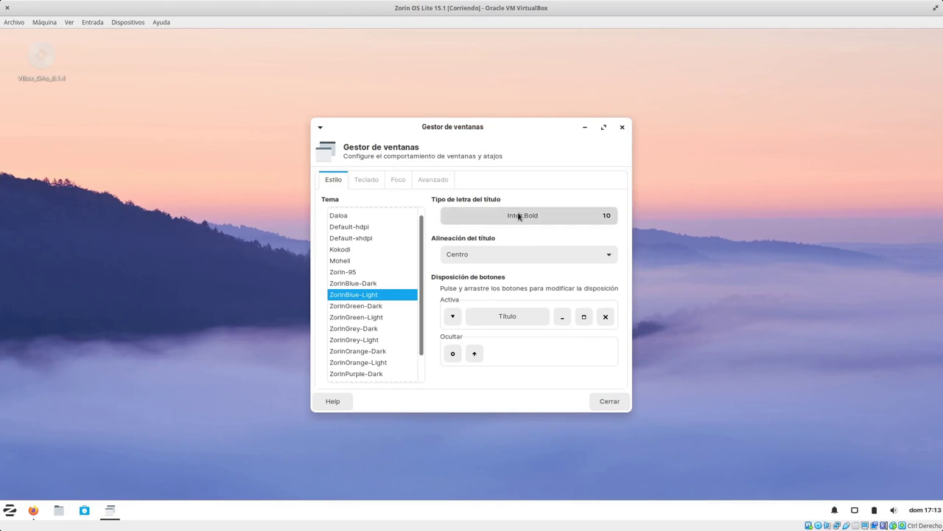
pyautogui.click(519, 215)
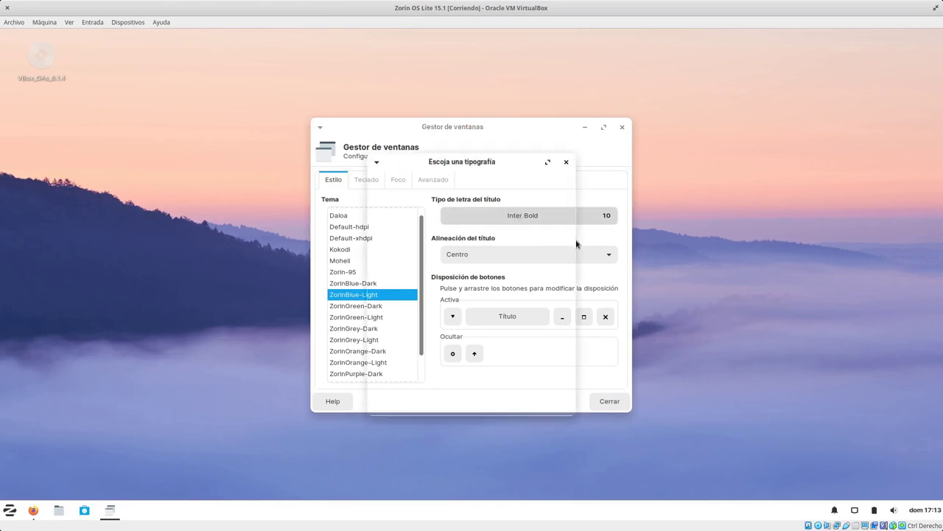
pyautogui.click(565, 166)
pyautogui.click(622, 127)
# - Bring up the Firefox window in Zorin OS Lite and close it
pyautogui.click(9, 517)
pyautogui.click(33, 510)
pyautogui.click(807, 147)
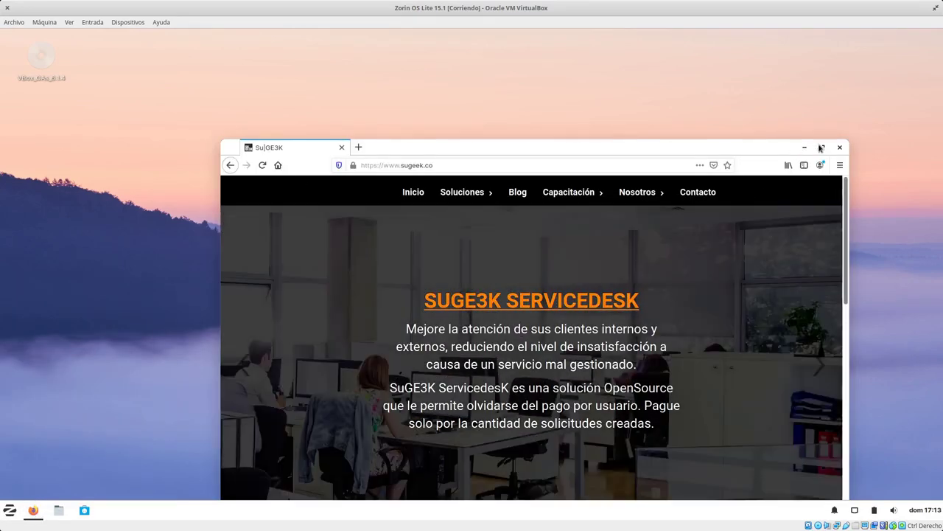
# - Look through the Configuración applications in Zorin OS Lite and open Zorin Appearance
pyautogui.click(10, 510)
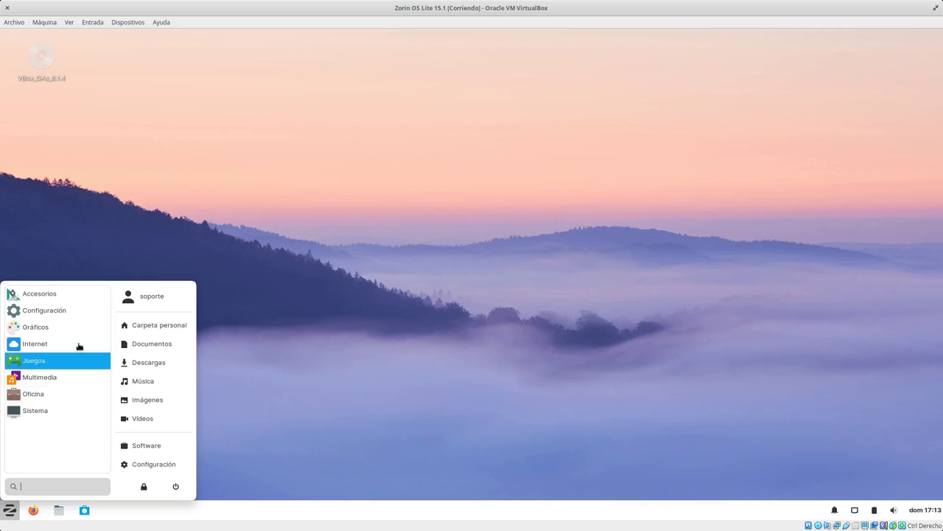
pyautogui.click(72, 311)
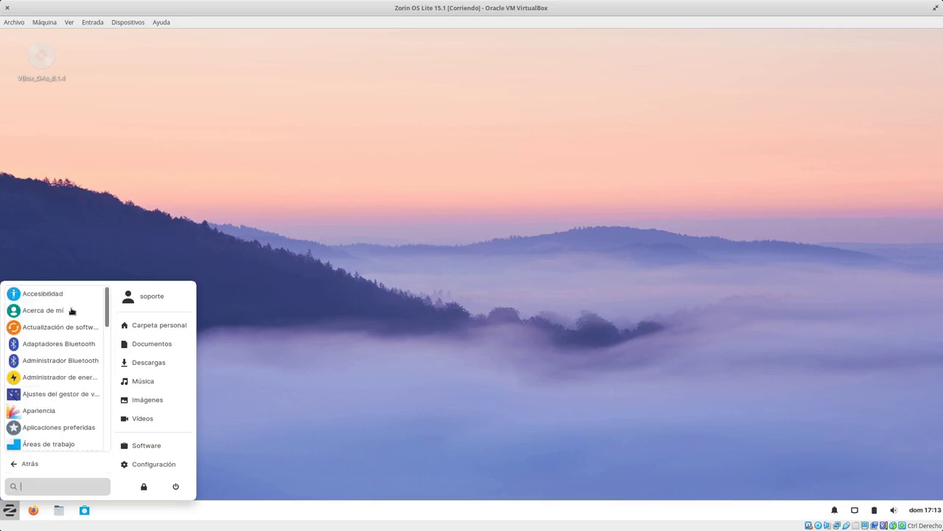
pyautogui.scroll(-3, 79, 428)
pyautogui.scroll(-5, 79, 427)
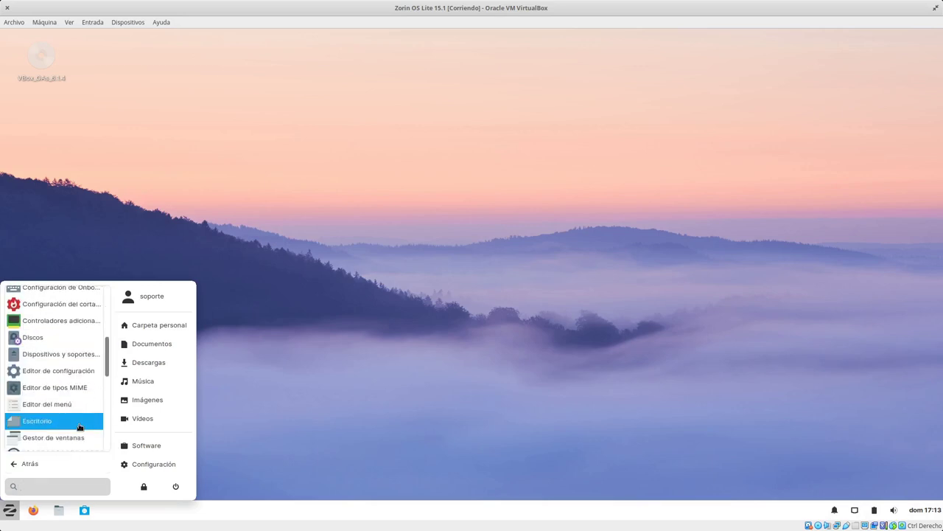
pyautogui.scroll(-4, 79, 428)
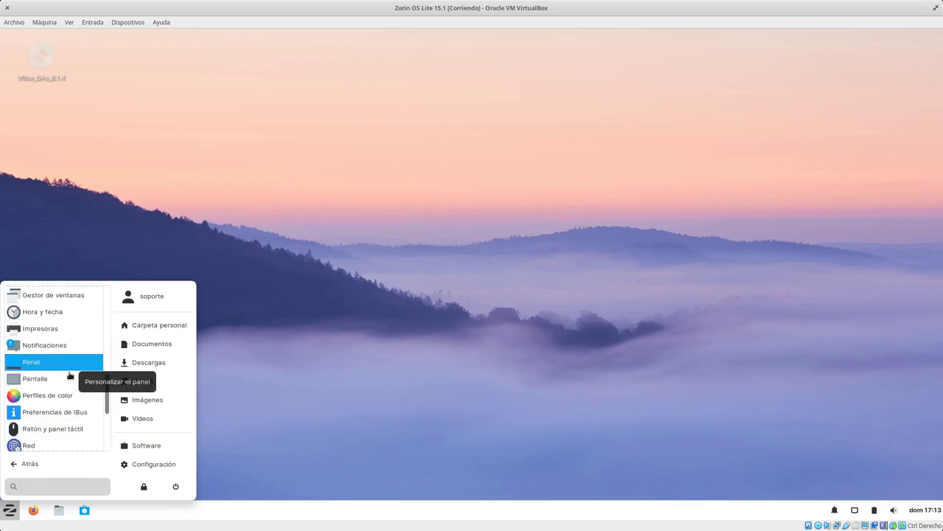
pyautogui.scroll(-1, 71, 428)
pyautogui.scroll(1, 71, 429)
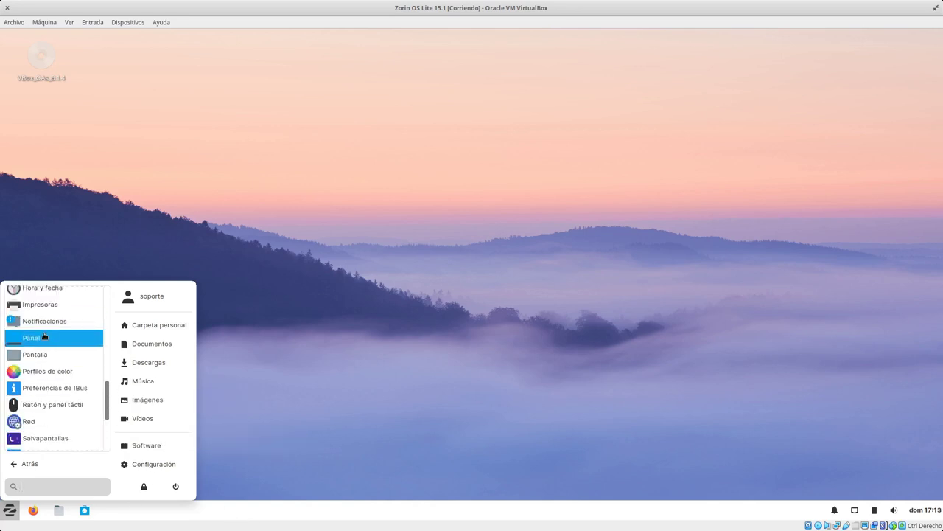
pyautogui.scroll(-3, 81, 404)
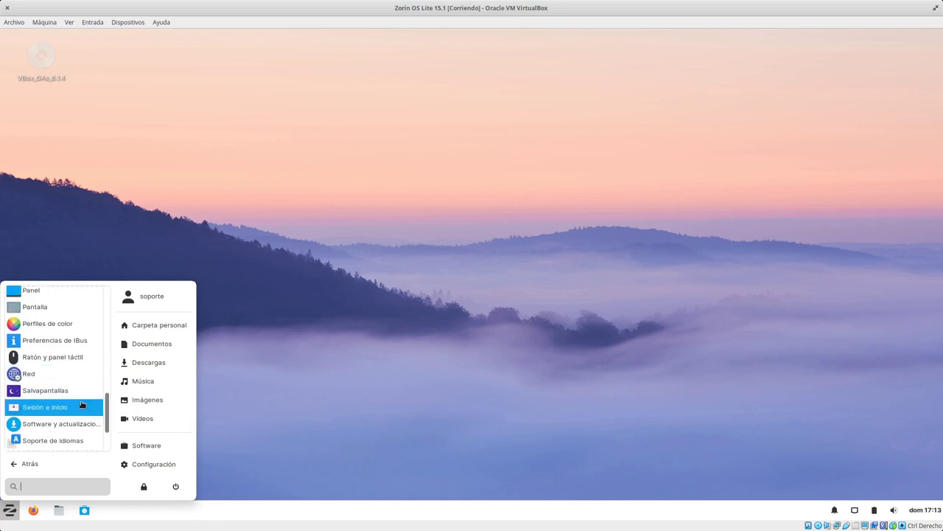
pyautogui.scroll(-1, 77, 402)
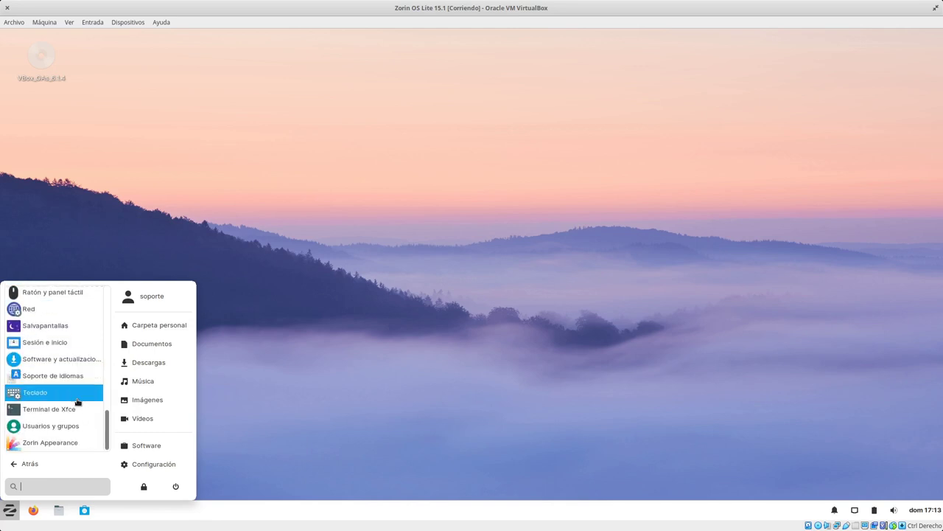
pyautogui.click(76, 443)
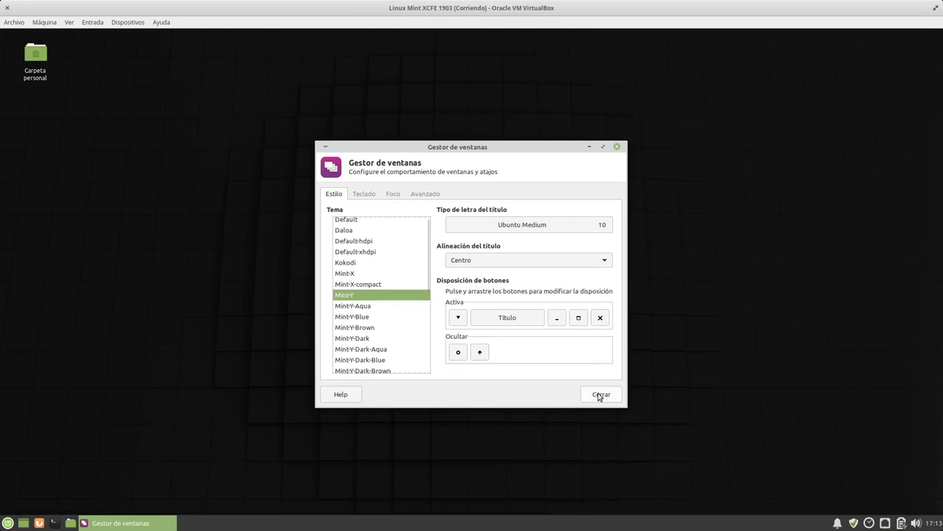
# - Close the Gestor de ventanas settings and look through the Configuración applications in Linux Mint
pyautogui.click(600, 395)
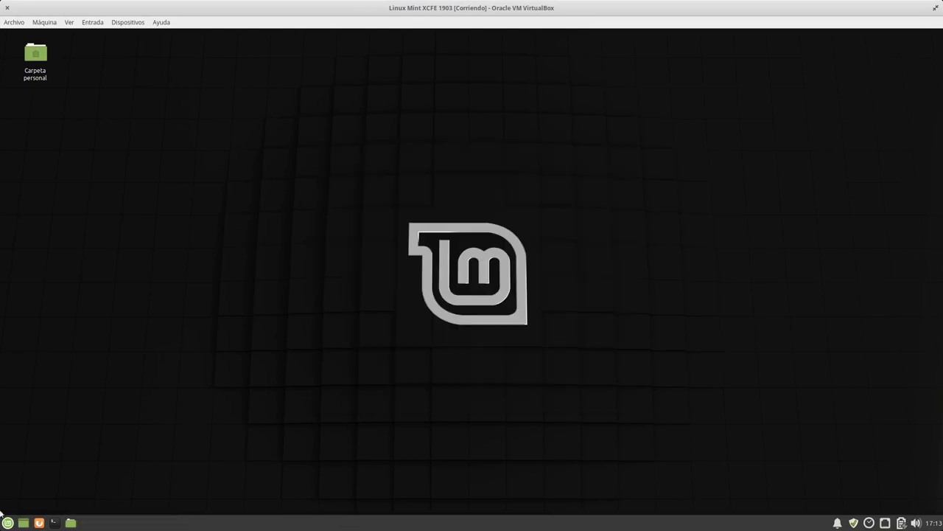
pyautogui.click(7, 523)
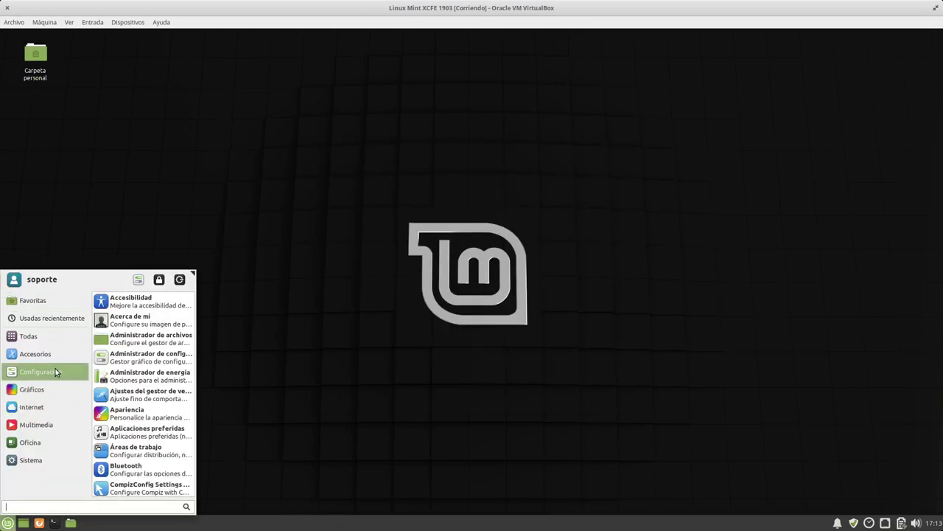
pyautogui.scroll(-10, 132, 448)
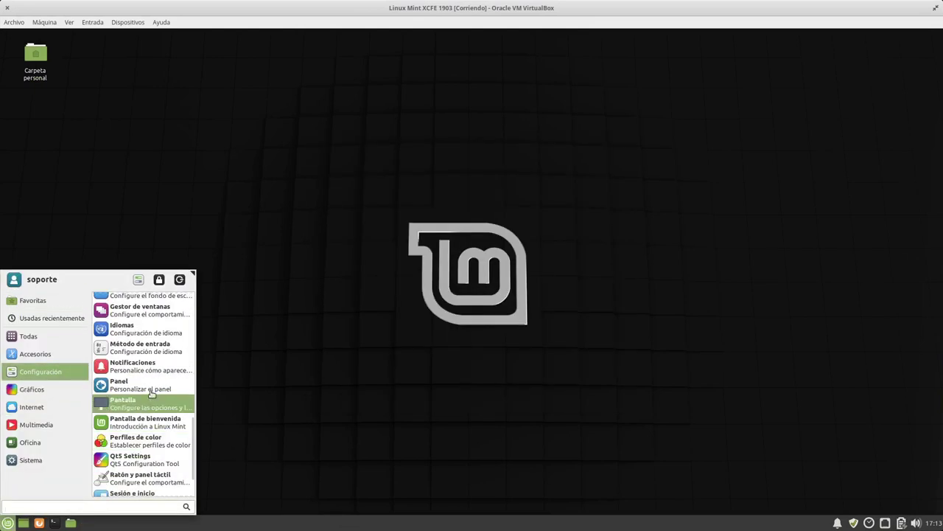
pyautogui.scroll(-2, 155, 449)
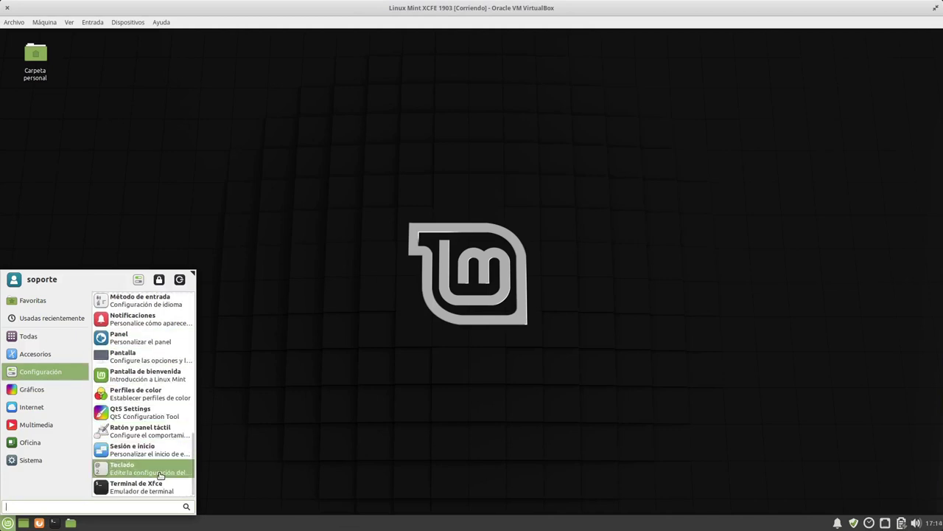
# - Review the Gráficos, Internet, Multimedia and Oficina application categories in Linux Mint
pyautogui.click(52, 390)
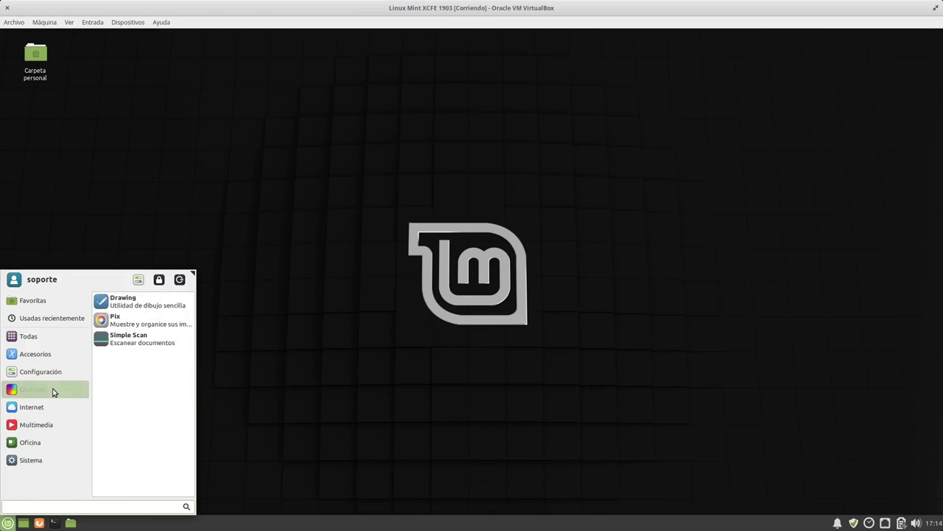
pyautogui.click(56, 406)
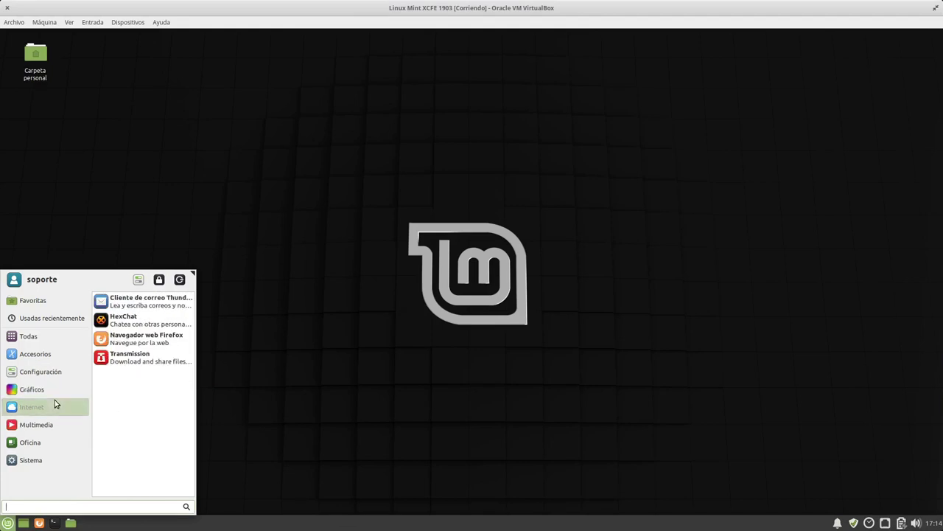
pyautogui.click(52, 425)
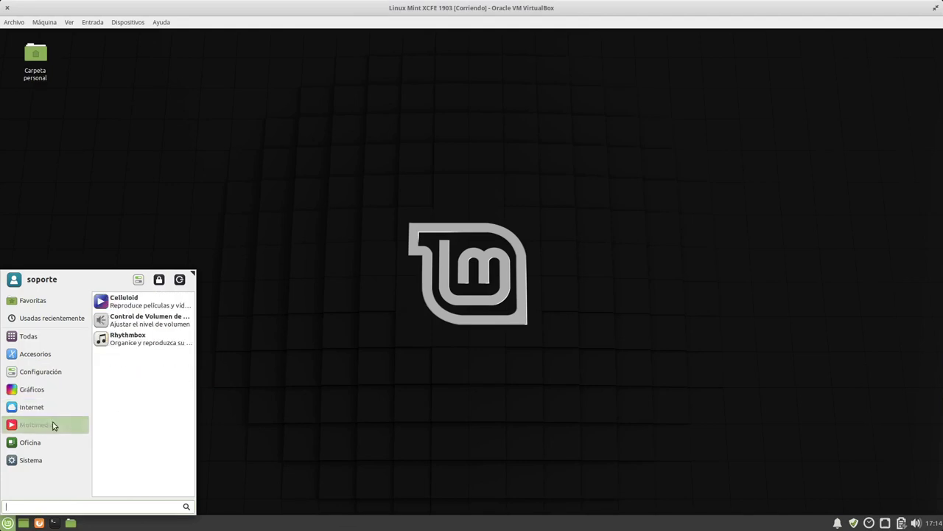
pyautogui.click(55, 441)
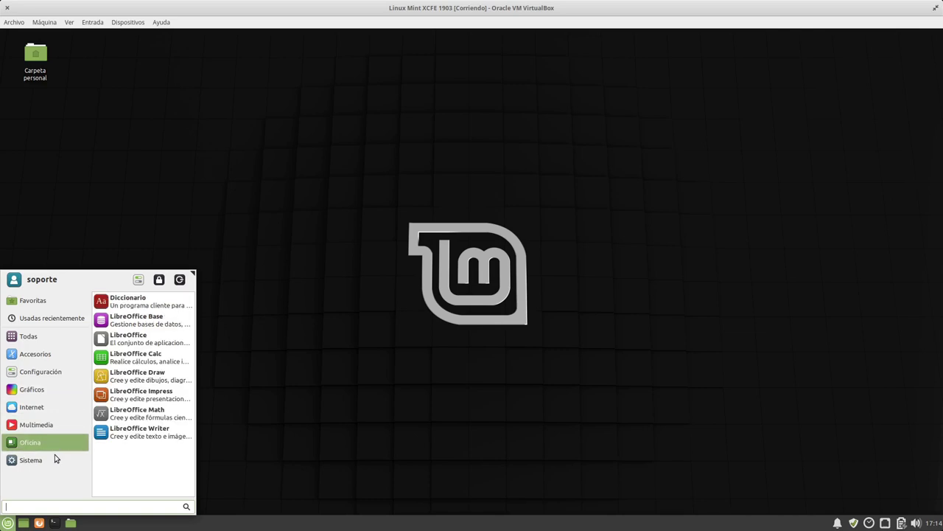
# - Look through the Sistema applications in Linux Mint and open Gestor de software
pyautogui.click(52, 459)
pyautogui.scroll(-4, 142, 434)
pyautogui.scroll(4, 142, 434)
pyautogui.click(143, 435)
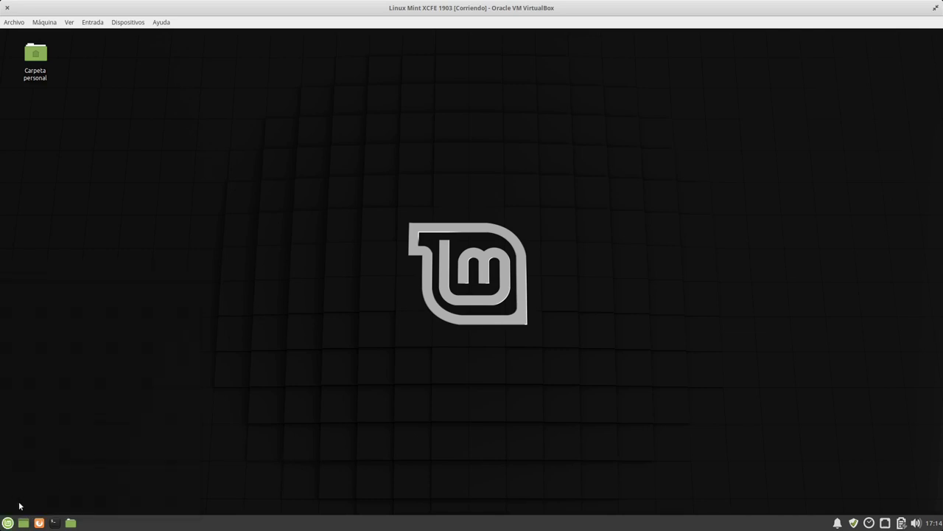
# - Review the rest of Linux Mint's Sistema applications down to the end of the list, and dismiss the application list
pyautogui.click(7, 523)
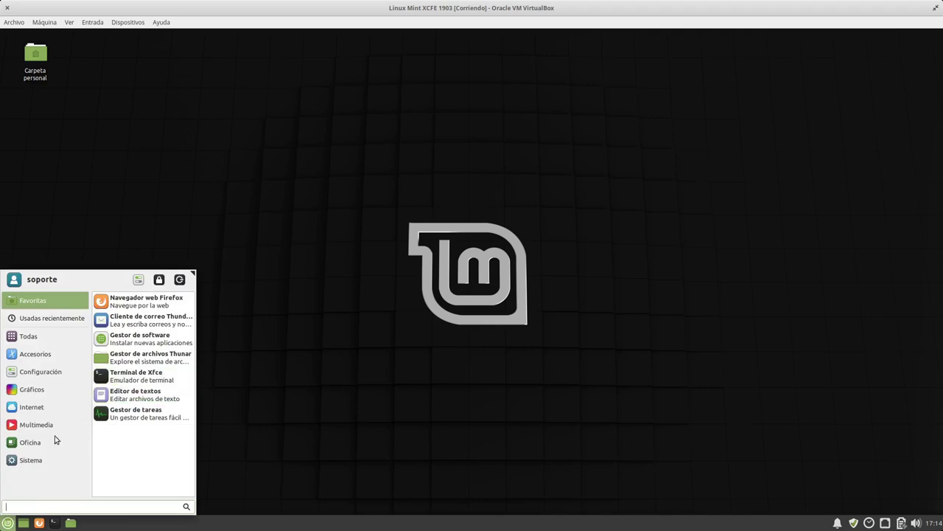
pyautogui.click(31, 459)
pyautogui.scroll(-5, 134, 446)
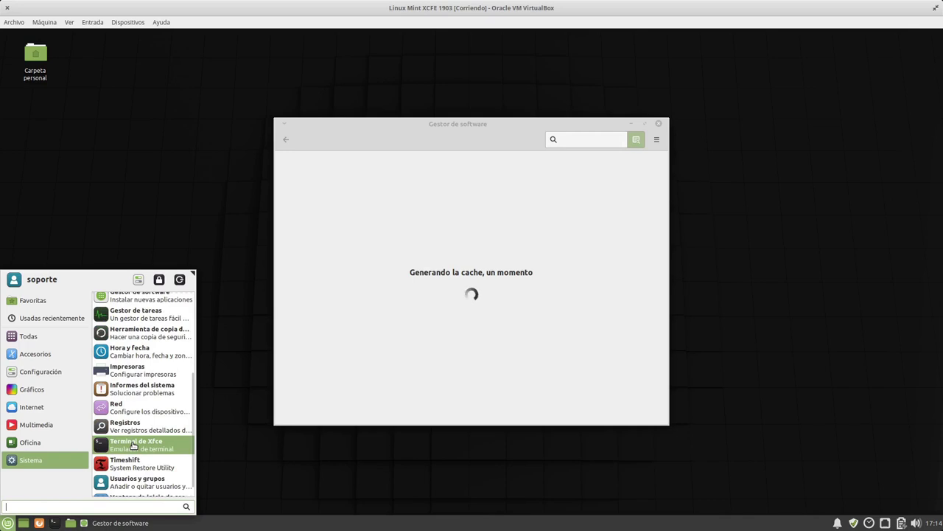
pyautogui.scroll(-1, 133, 446)
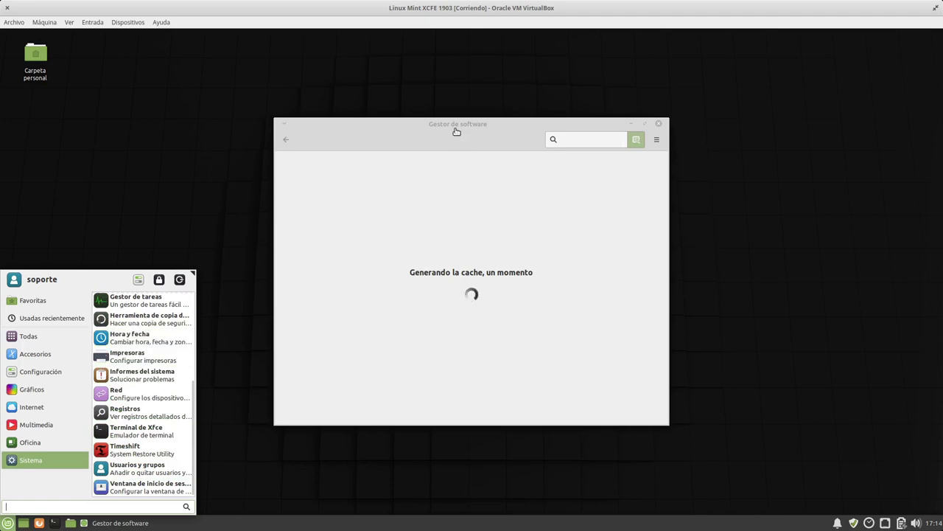
pyautogui.click(470, 175)
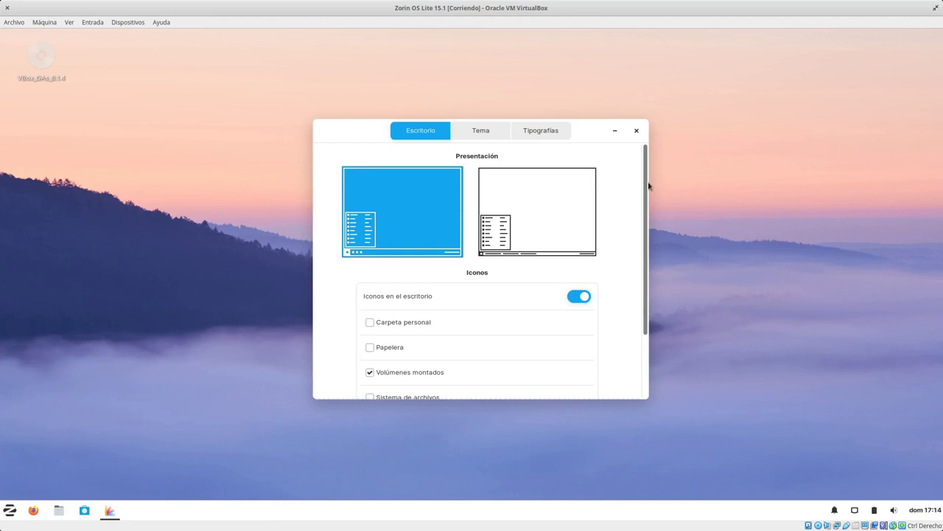
# - In the Zorin OS Lite machine, test the desktop icons option in Zorin Appearance and leave it turned off
pyautogui.scroll(-1, 640, 272)
pyautogui.scroll(-3, 639, 272)
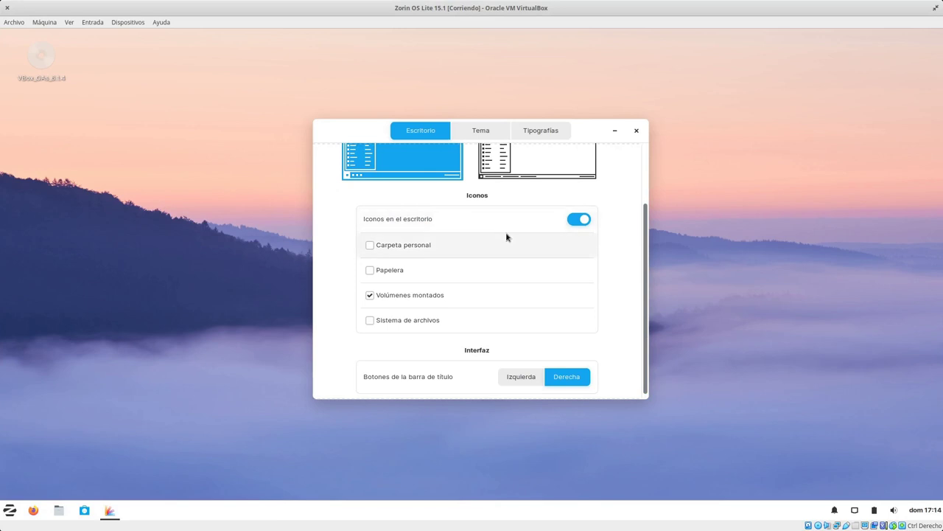
pyautogui.click(575, 221)
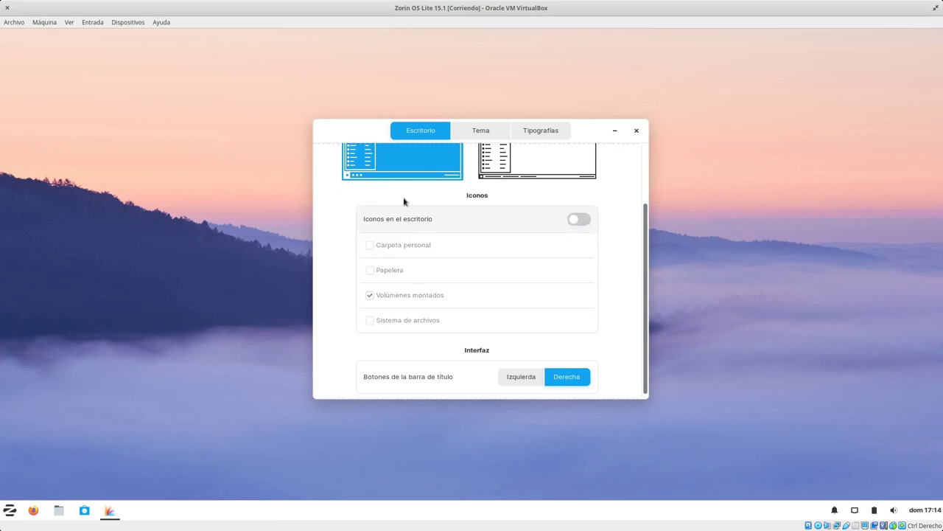
pyautogui.click(579, 221)
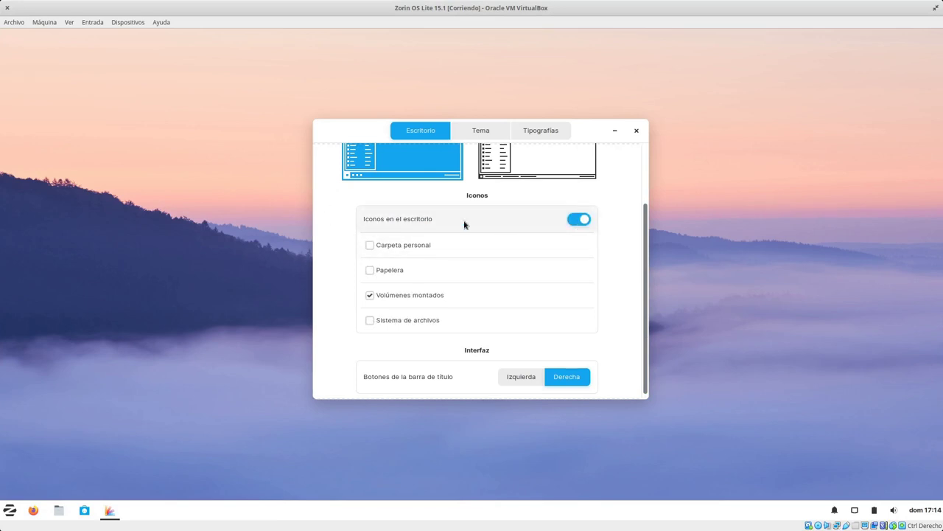
pyautogui.click(575, 220)
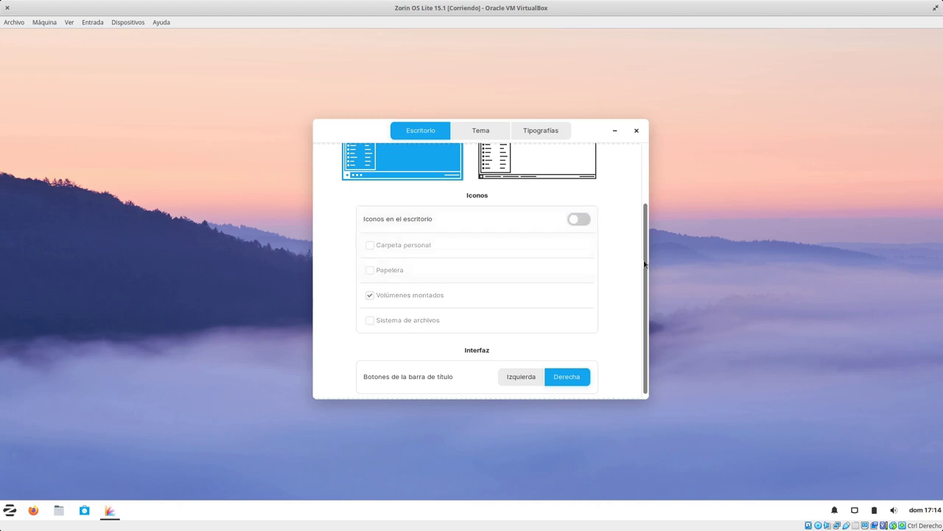
# - Try the Izquierda placement for the title bar buttons and set them back to Derecha
pyautogui.scroll(-1, 647, 296)
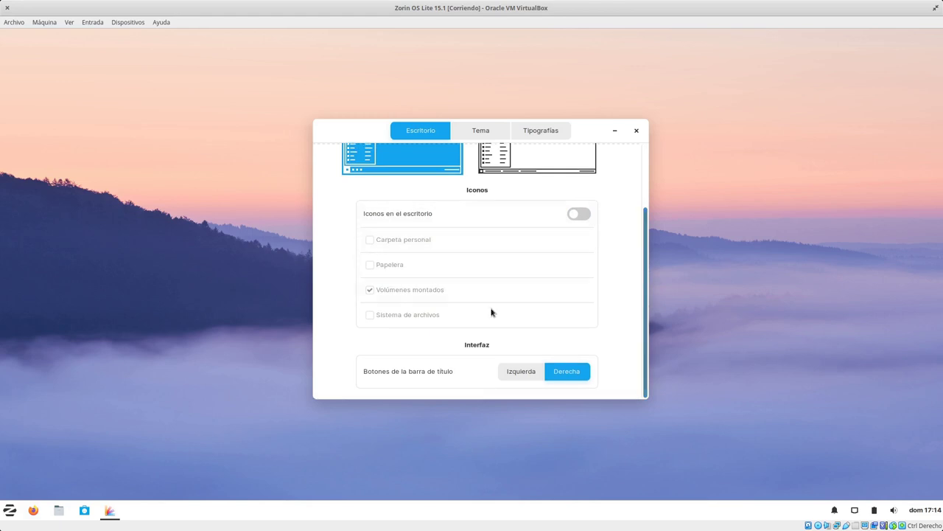
pyautogui.click(517, 372)
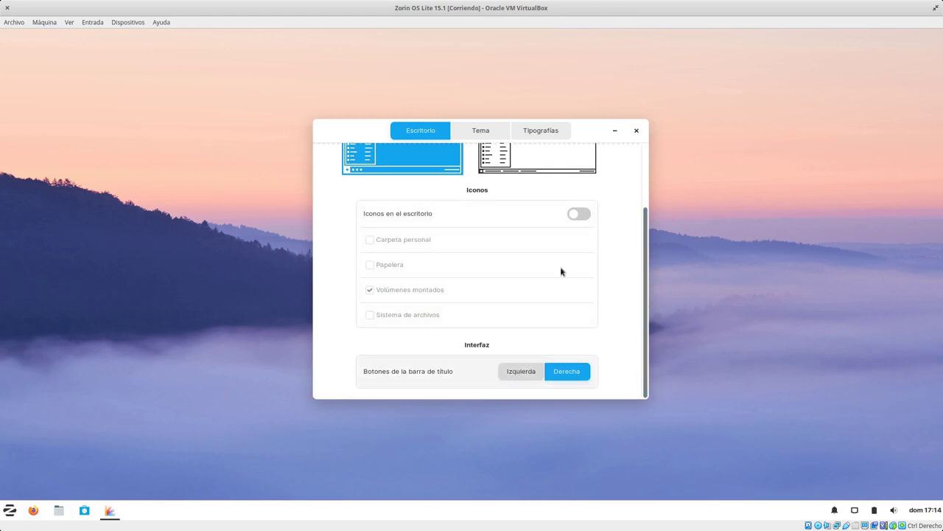
pyautogui.click(566, 372)
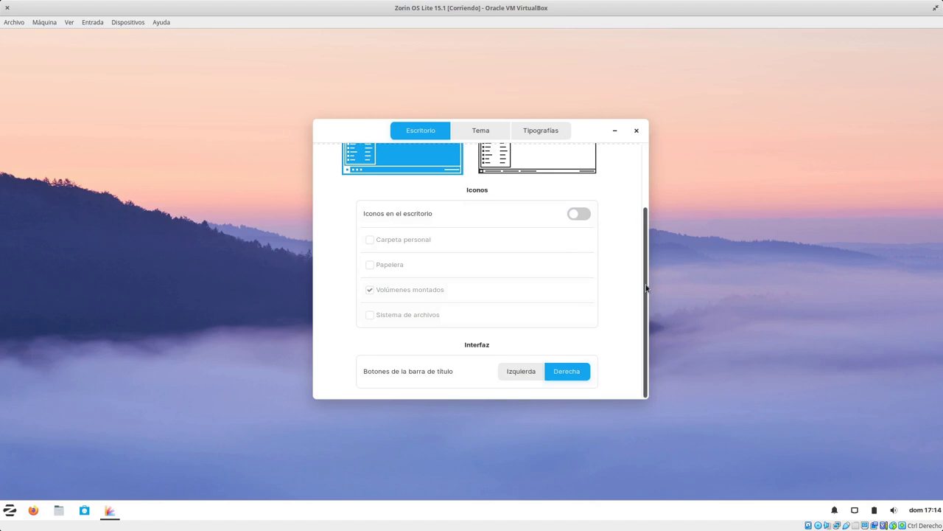
# - Try the desktop layout with labelled taskbar entries and restore the icon-only taskbar layout
pyautogui.scroll(3, 334, 292)
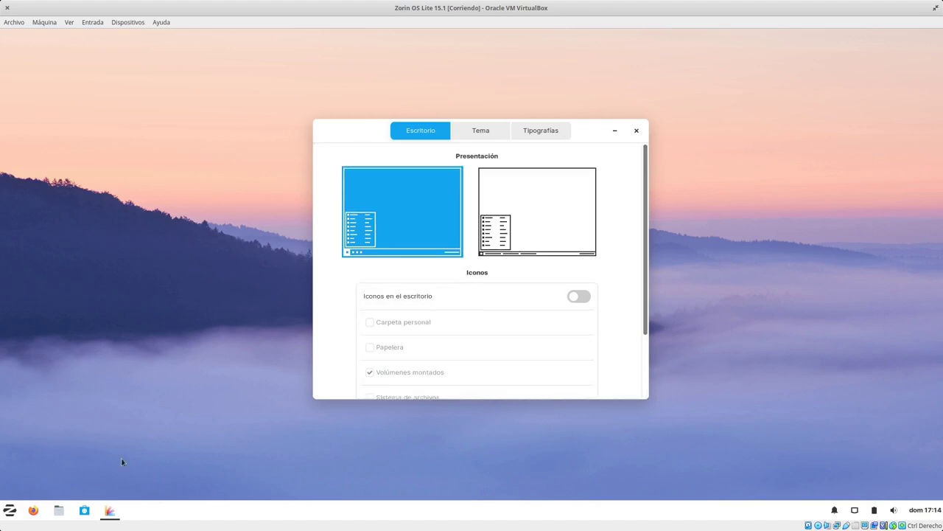
pyautogui.click(491, 255)
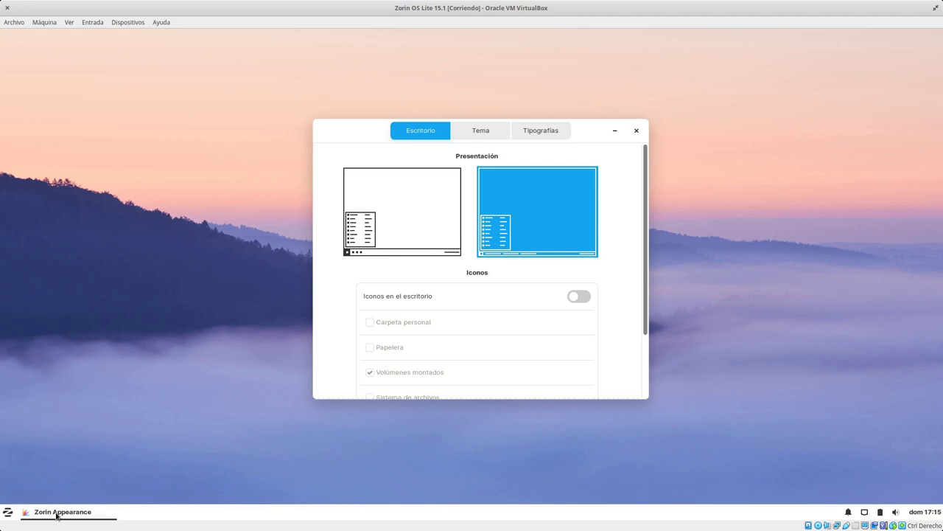
pyautogui.click(409, 220)
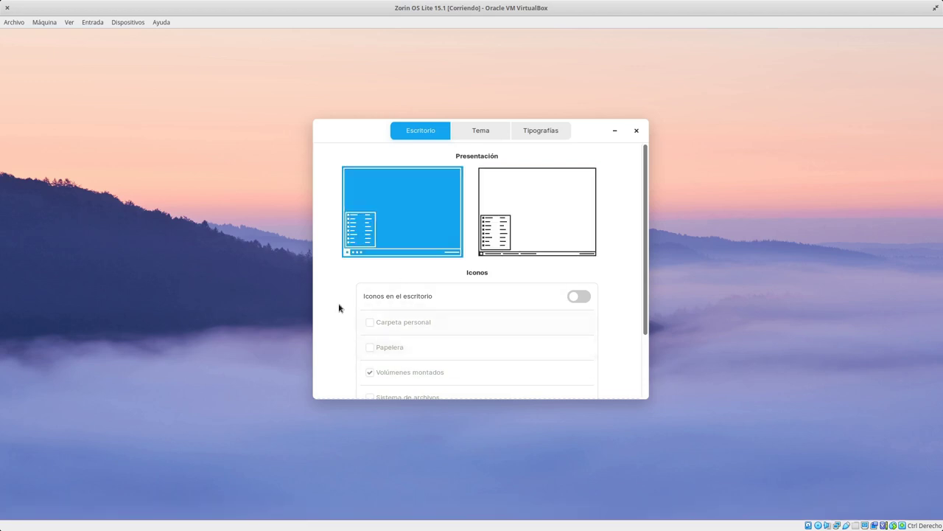
# - Set the Zorin theme to a green accent with the dark background and preview it on the application menu
pyautogui.click(479, 142)
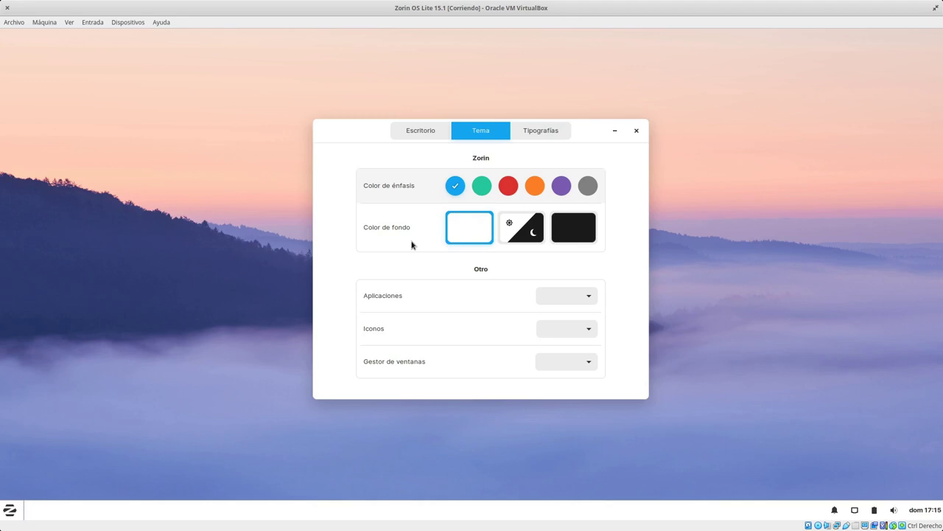
pyautogui.click(565, 227)
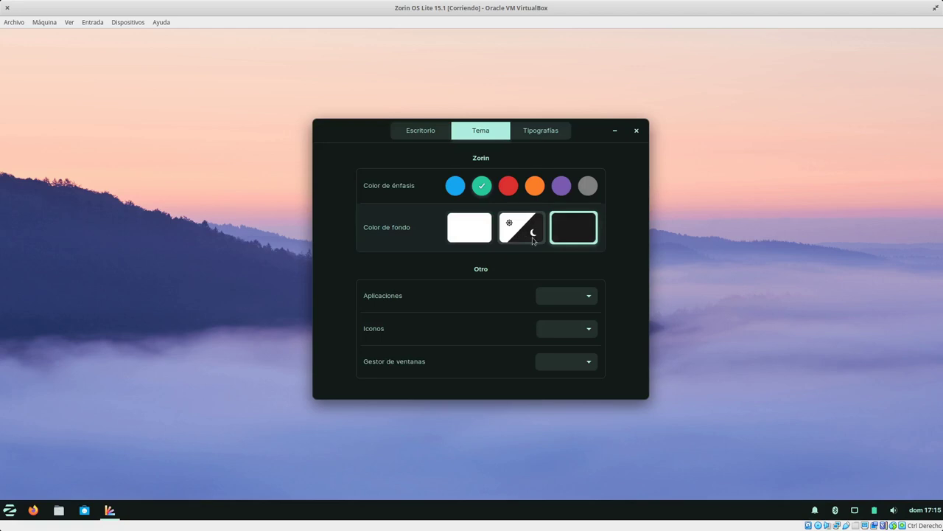
pyautogui.click(10, 509)
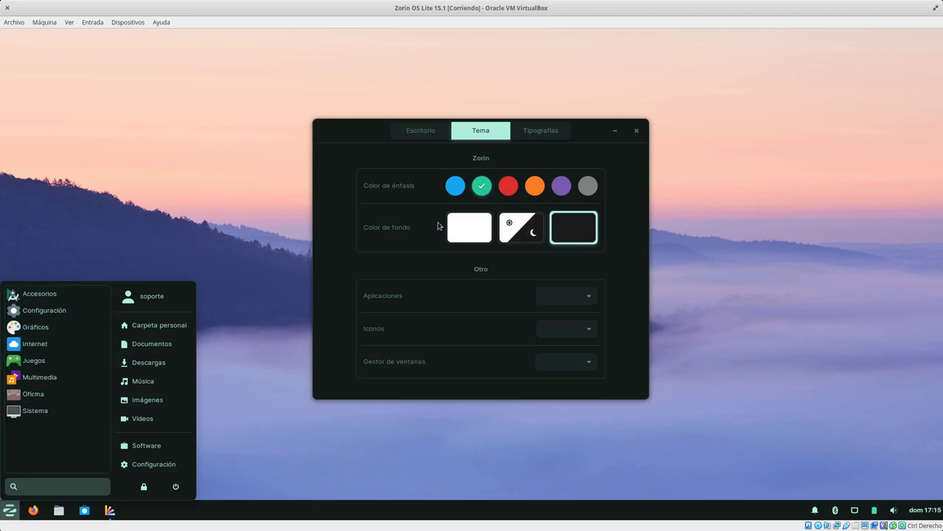
pyautogui.click(450, 194)
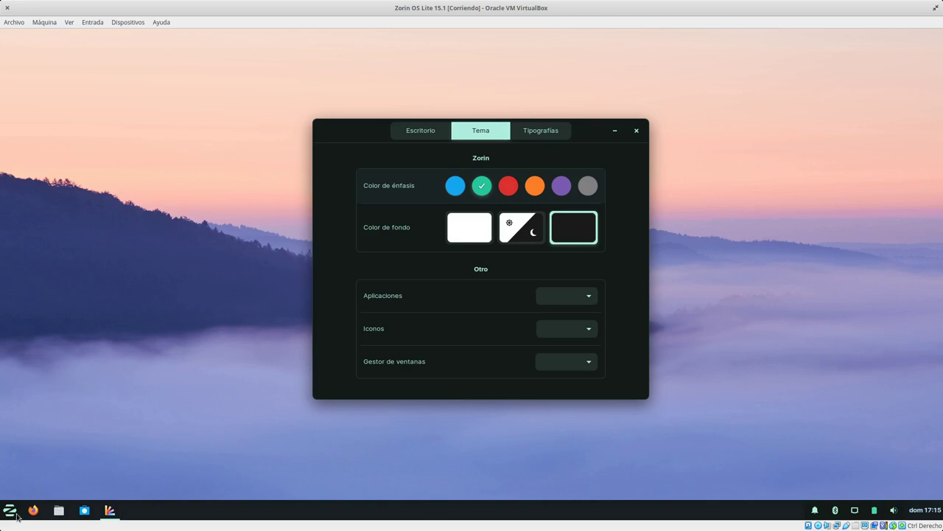
# - Set the accent colour to blue and preview it on the application menu
pyautogui.click(457, 188)
pyautogui.click(10, 510)
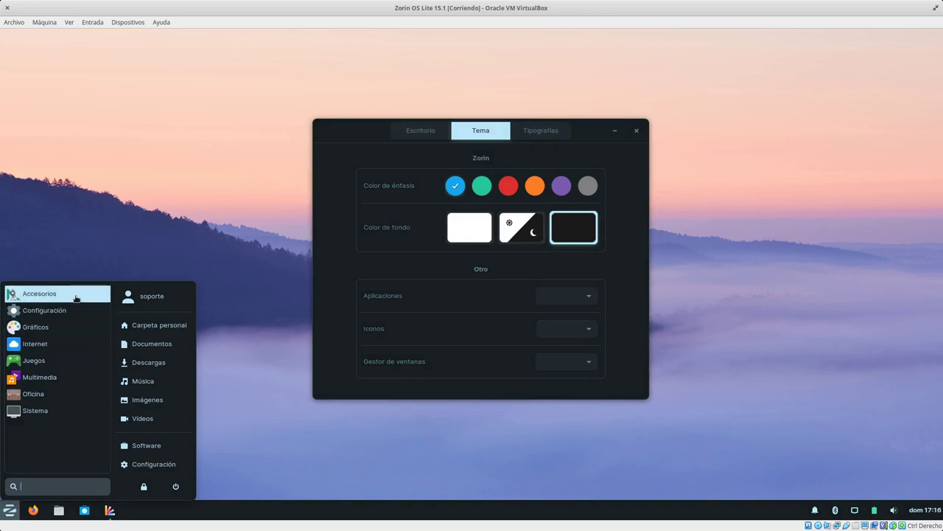
pyautogui.click(589, 157)
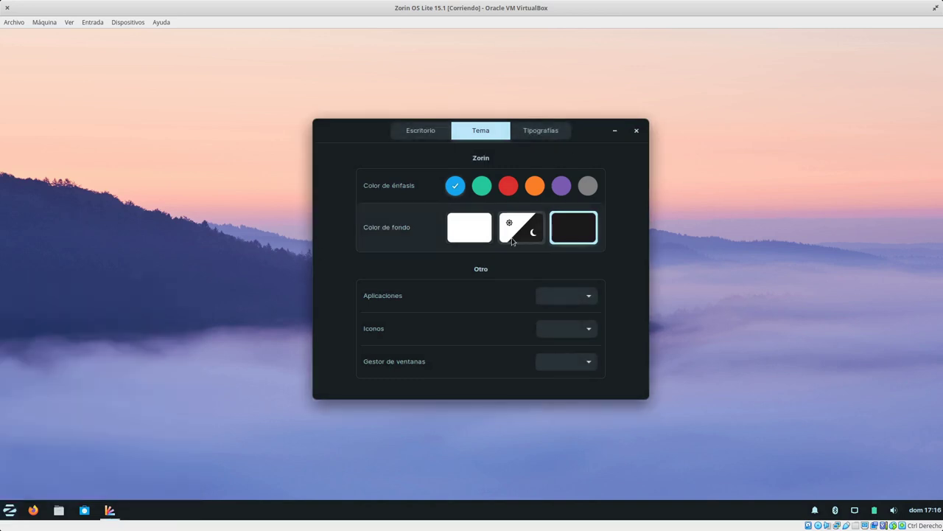
# - Switch the background colour to the automatic light/dark mode and set the manual schedule's Oscuro hour to 17
pyautogui.click(512, 242)
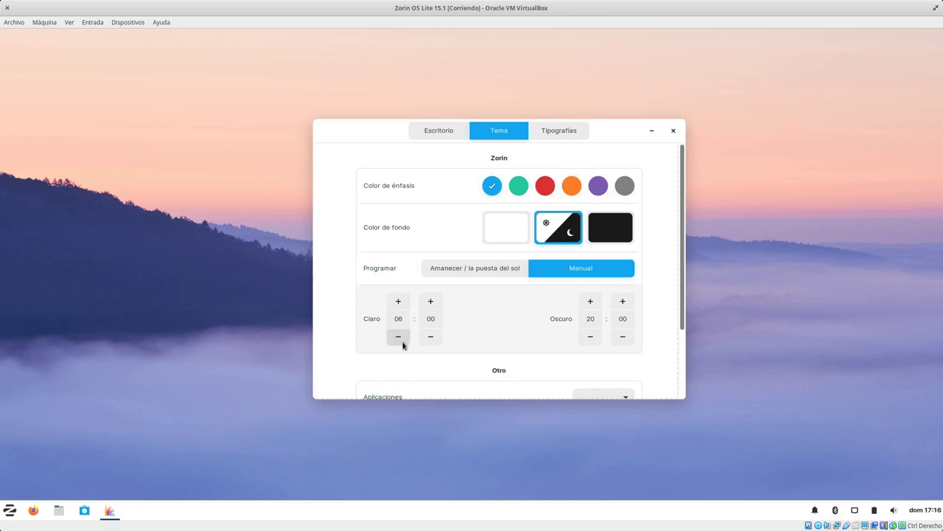
pyautogui.click(593, 336)
pyautogui.click(594, 336)
pyautogui.click(595, 338)
# - Set the minutes of the Oscuro start time to 17
pyautogui.click(622, 303)
pyautogui.click(621, 303)
pyautogui.click(621, 303)
pyautogui.click(619, 304)
pyautogui.click(617, 306)
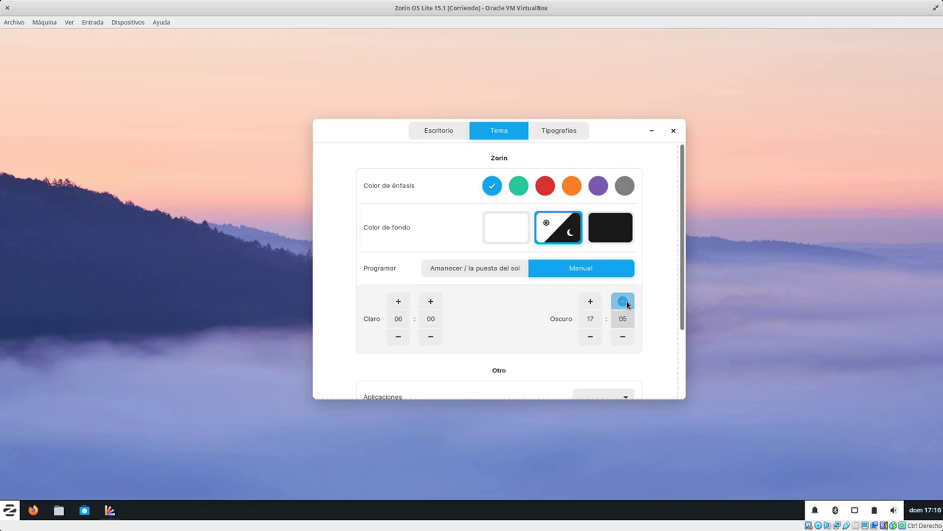
pyautogui.click(628, 287)
pyautogui.click(627, 287)
pyautogui.click(627, 287)
pyautogui.click(627, 287)
pyautogui.click(627, 288)
pyautogui.click(628, 287)
pyautogui.click(627, 288)
pyautogui.click(628, 288)
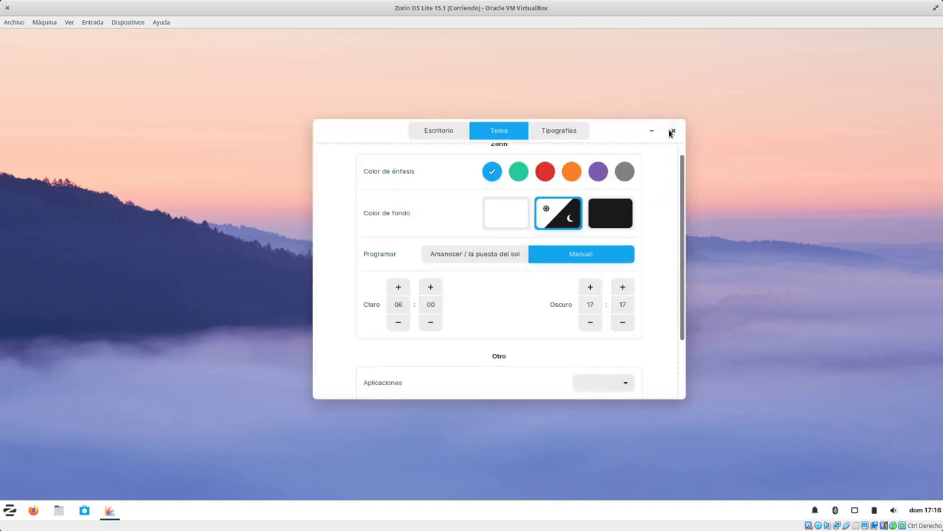
# - Close Zorin Appearance and check the clock on the Zorin taskbar
pyautogui.click(559, 130)
pyautogui.click(673, 130)
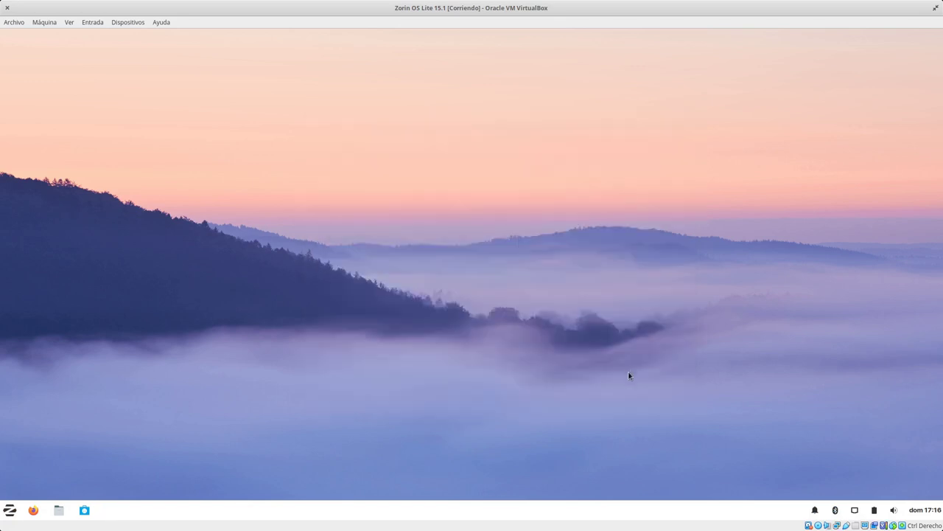
pyautogui.click(938, 514)
pyautogui.click(451, 371)
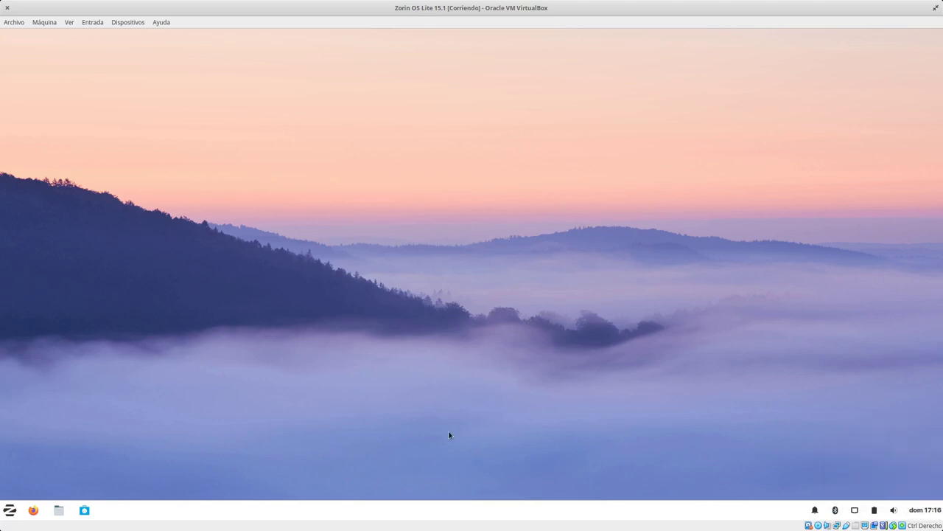
# - Hide the status bar of the Zorin OS Lite virtual machine window
pyautogui.click(69, 22)
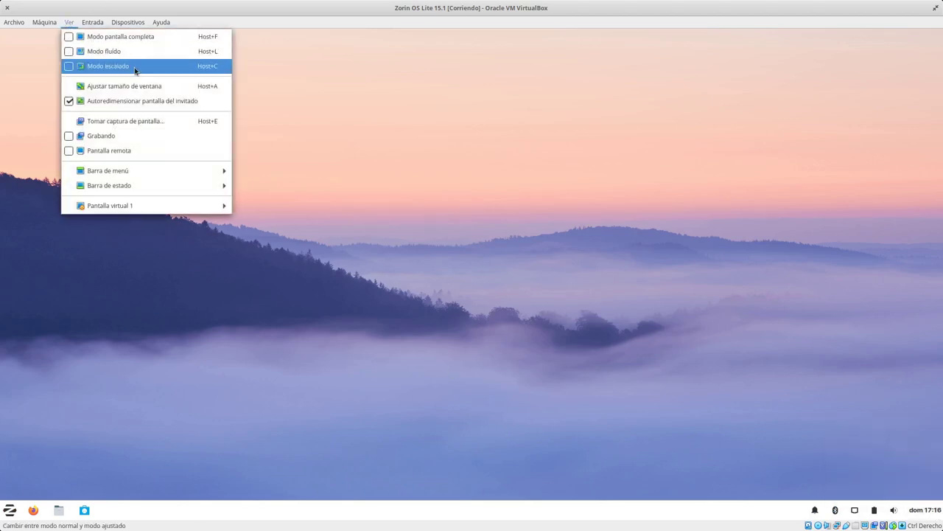
pyautogui.moveTo(139, 185)
pyautogui.click(315, 202)
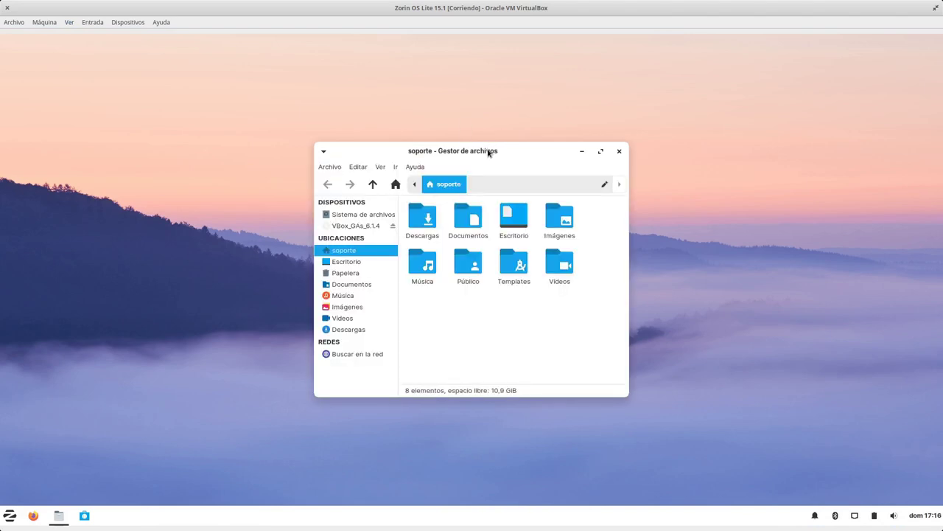
# - Maximize the Zorin file manager window and open its Acerca de information
pyautogui.doubleClick(488, 151)
pyautogui.click(103, 60)
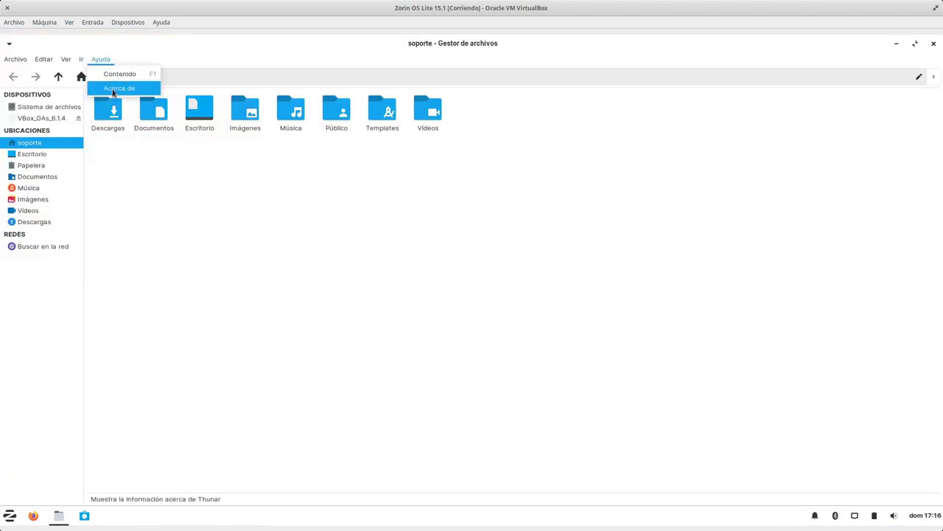
pyautogui.click(121, 89)
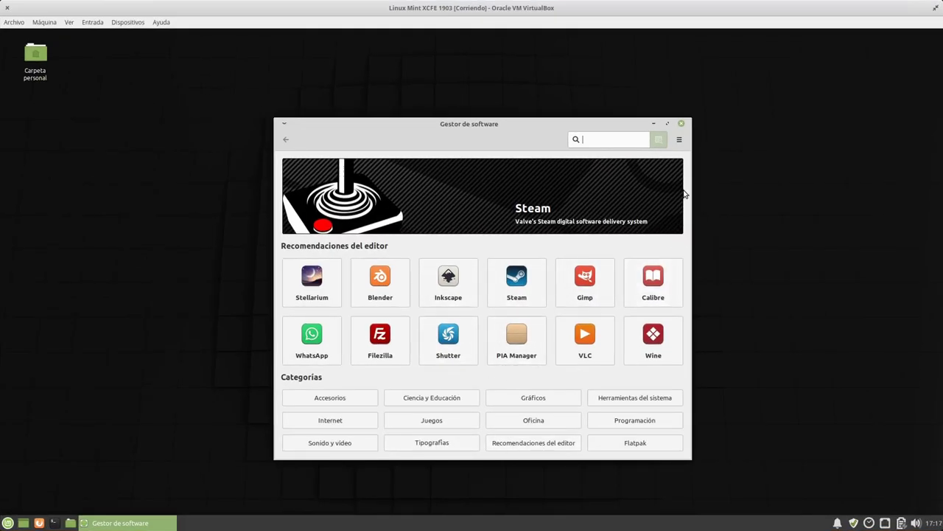
# - In the Linux Mint virtual machine, maximize the Gestor de software to view its home page, and close it
pyautogui.doubleClick(472, 125)
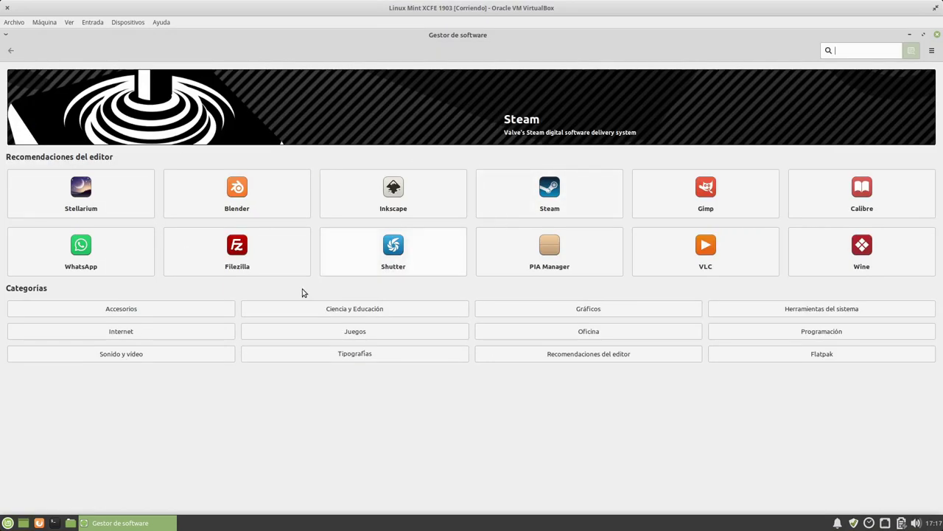
pyautogui.click(937, 36)
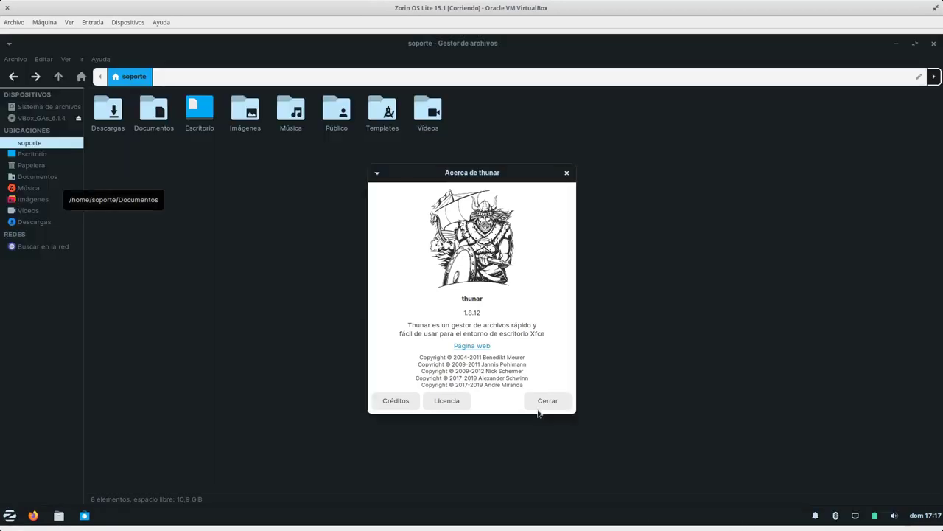
# - Back in the Zorin virtual machine, close the Thunar information dialog and the file manager
pyautogui.click(546, 404)
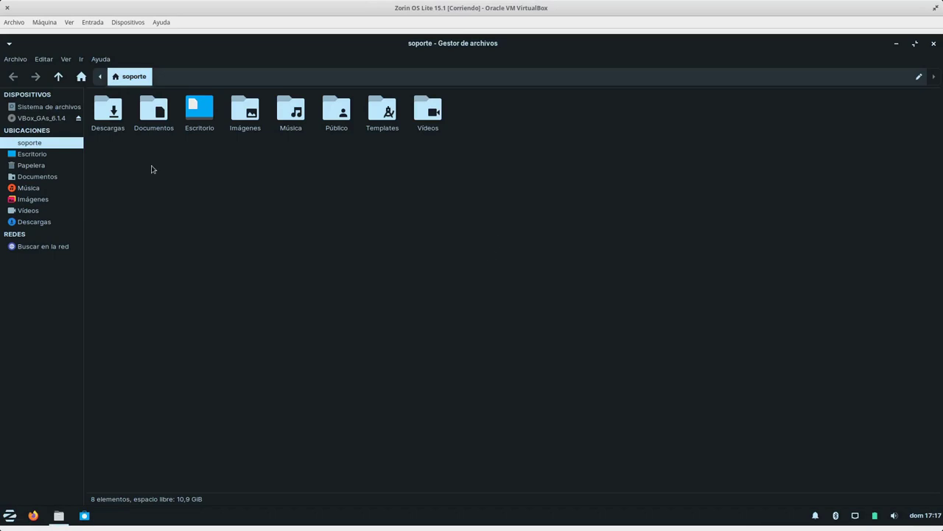
pyautogui.click(933, 42)
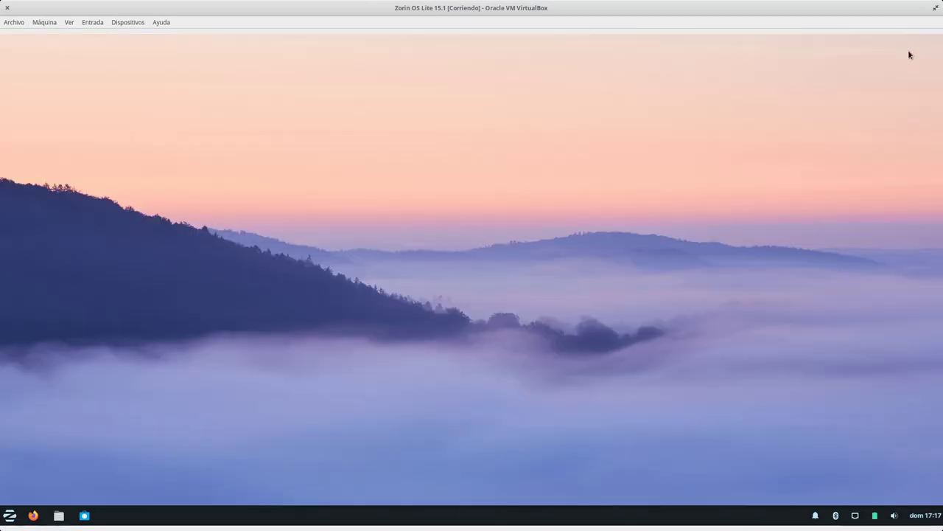
# - Look through the Configuración and Sistema categories of the Zorin application menu
pyautogui.click(10, 516)
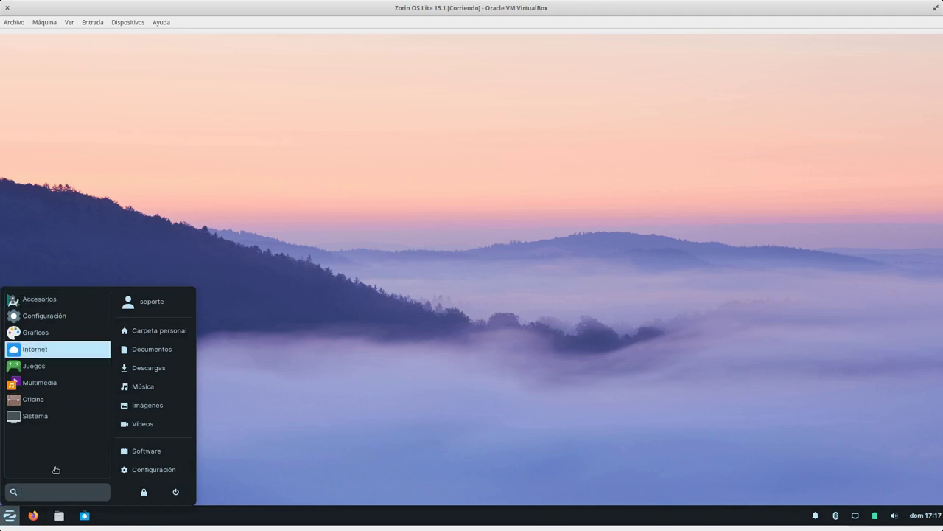
pyautogui.click(89, 320)
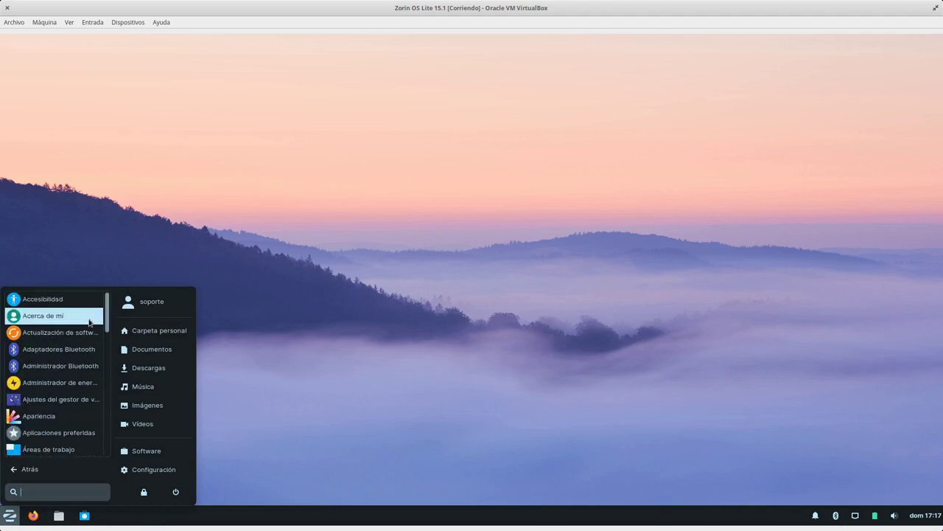
pyautogui.scroll(-3, 65, 404)
pyautogui.scroll(-3, 66, 406)
pyautogui.scroll(-5, 67, 403)
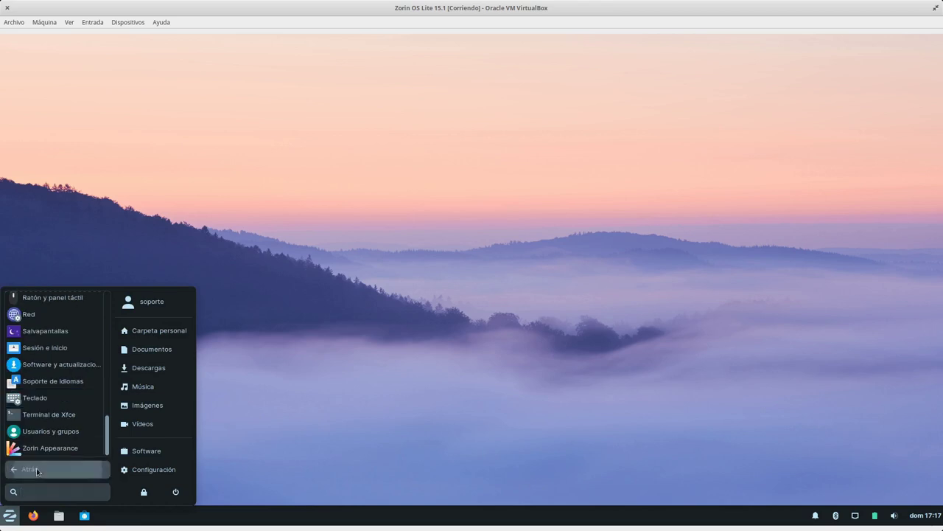
pyautogui.click(37, 470)
pyautogui.click(58, 423)
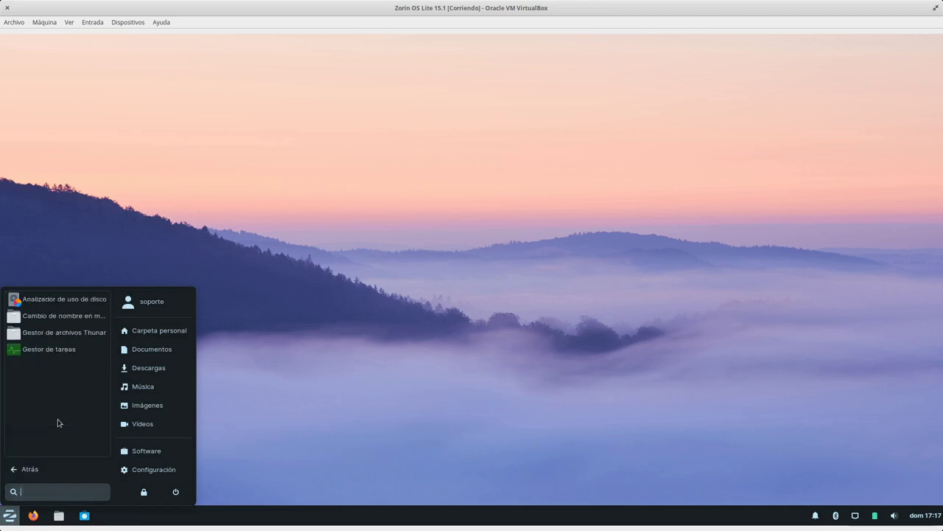
pyautogui.click(34, 475)
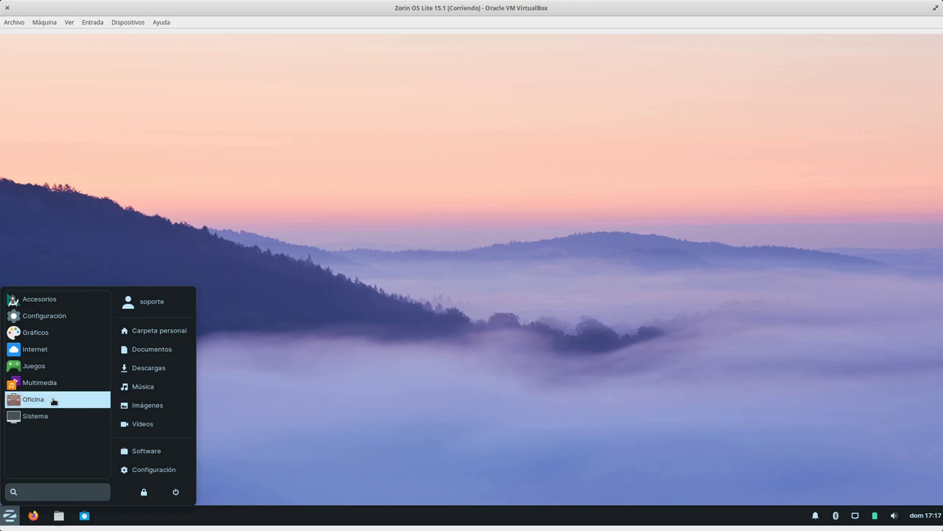
# - Open Software y actualizaciones from Zorin's Configuración category and close it after viewing
pyautogui.click(74, 322)
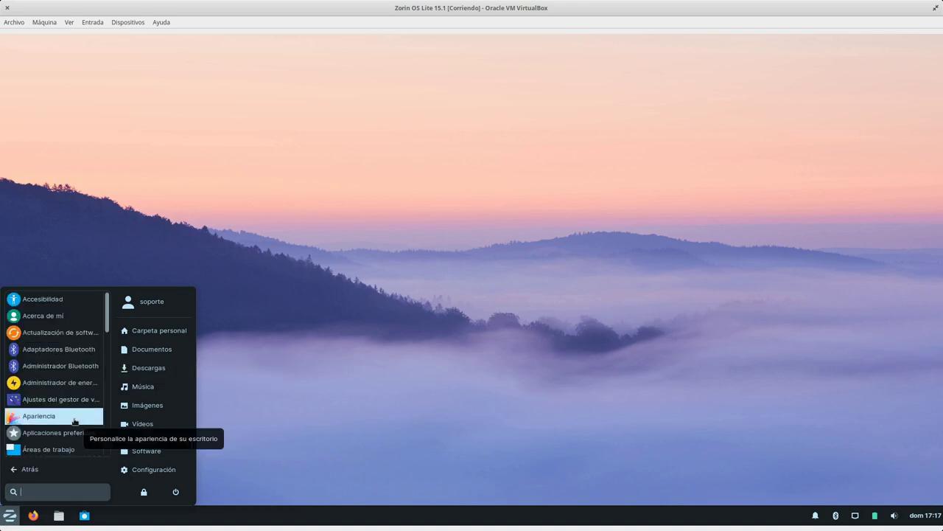
pyautogui.scroll(-2, 74, 421)
pyautogui.scroll(-8, 74, 421)
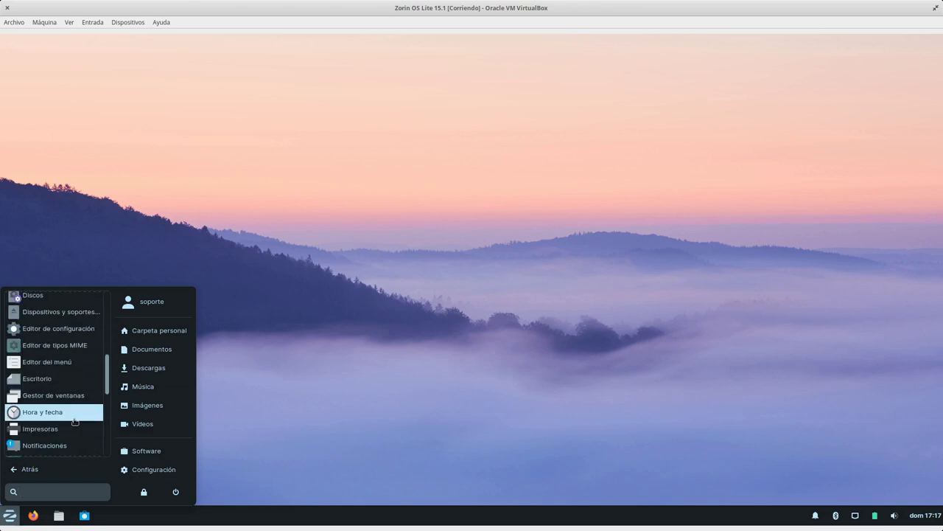
pyautogui.scroll(-2, 74, 422)
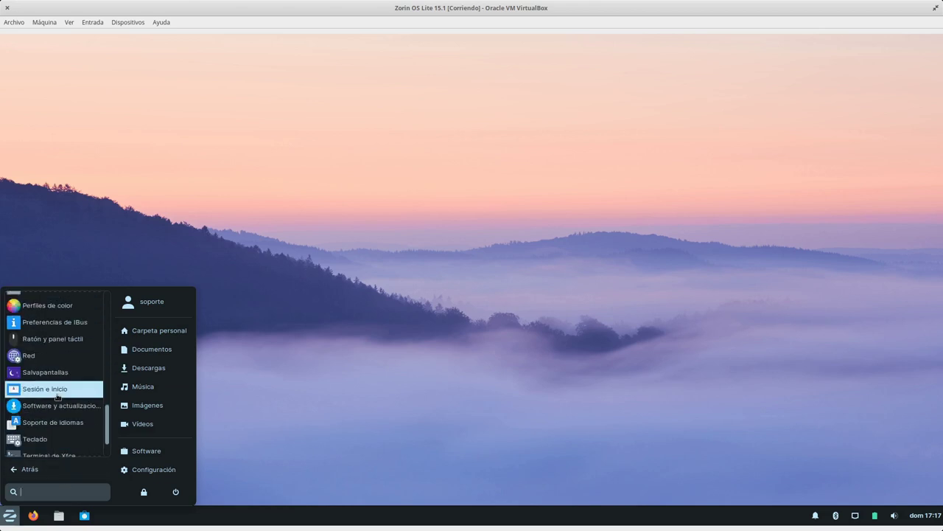
pyautogui.click(62, 417)
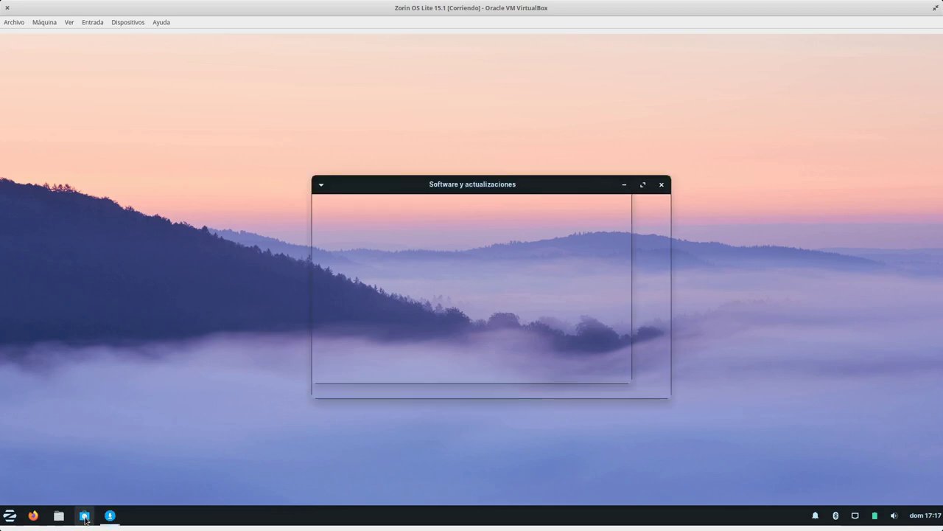
pyautogui.click(654, 387)
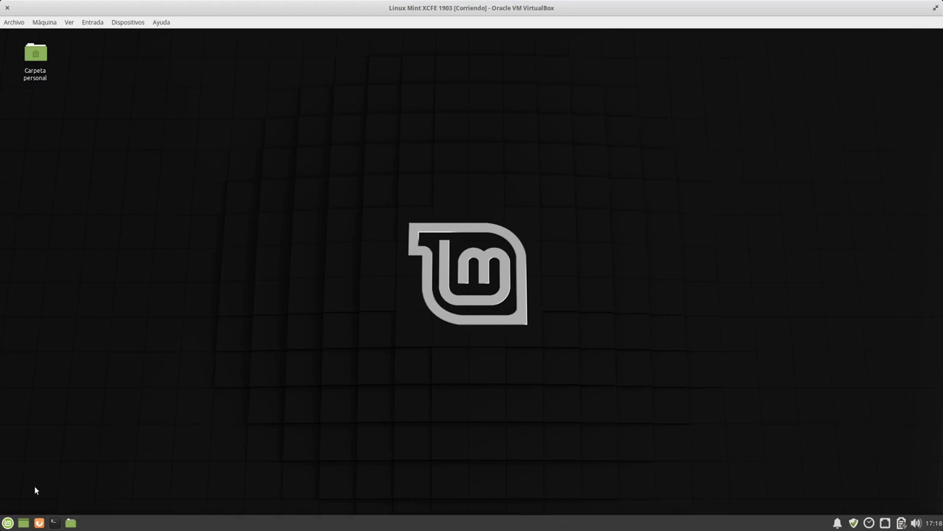
# - Switch to the Linux Mint virtual machine and shut it down from its application menu
pyautogui.click(8, 523)
pyautogui.click(374, 370)
pyautogui.click(7, 522)
pyautogui.click(183, 282)
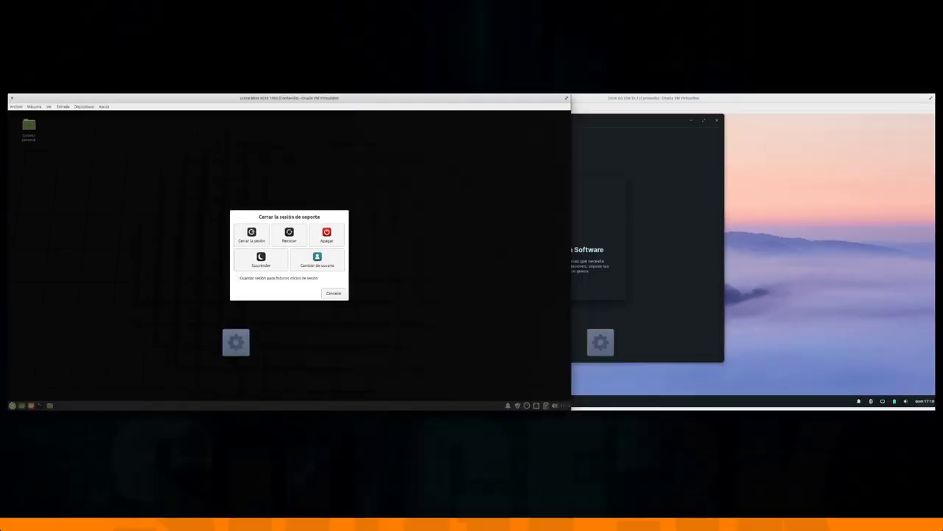
pyautogui.press('Return')
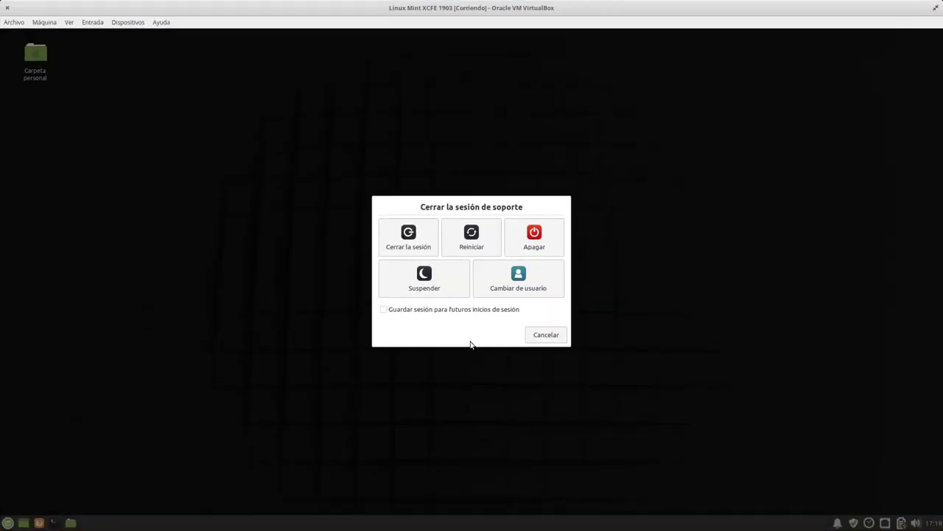
pyautogui.click(533, 236)
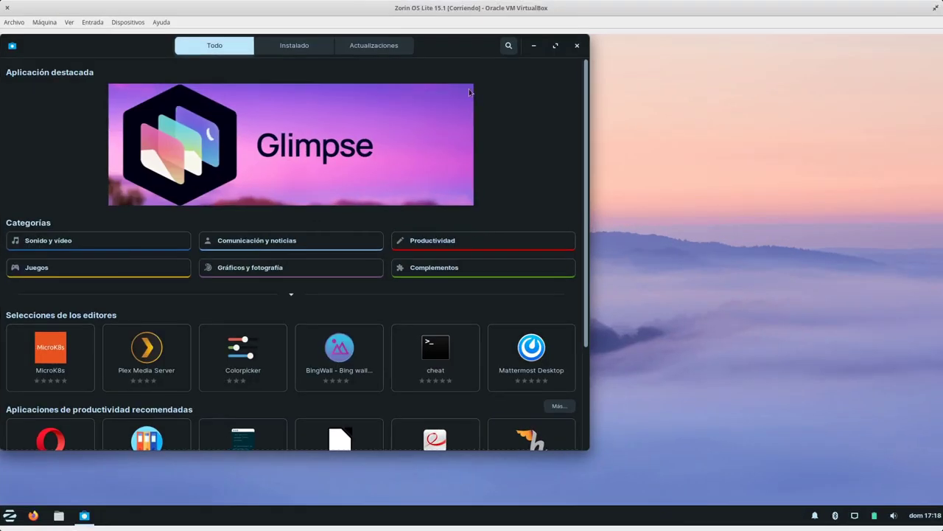
# - In the Zorin virtual machine, move the software store window away from the screen edge and close it
pyautogui.moveTo(447, 46); pyautogui.dragTo(645, 81)
pyautogui.click(745, 89)
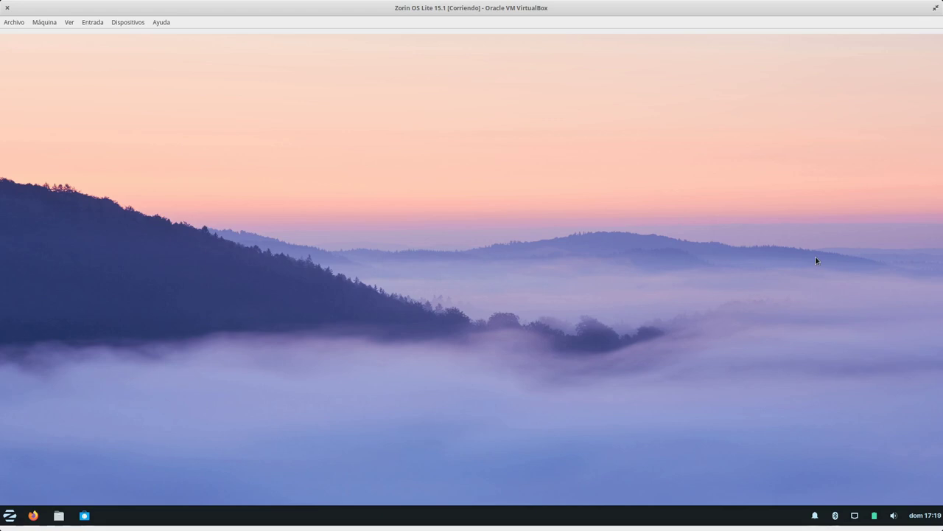
# - Review the Zorin application menu's categories, including the applications under Oficina, and close the menu
pyautogui.click(10, 516)
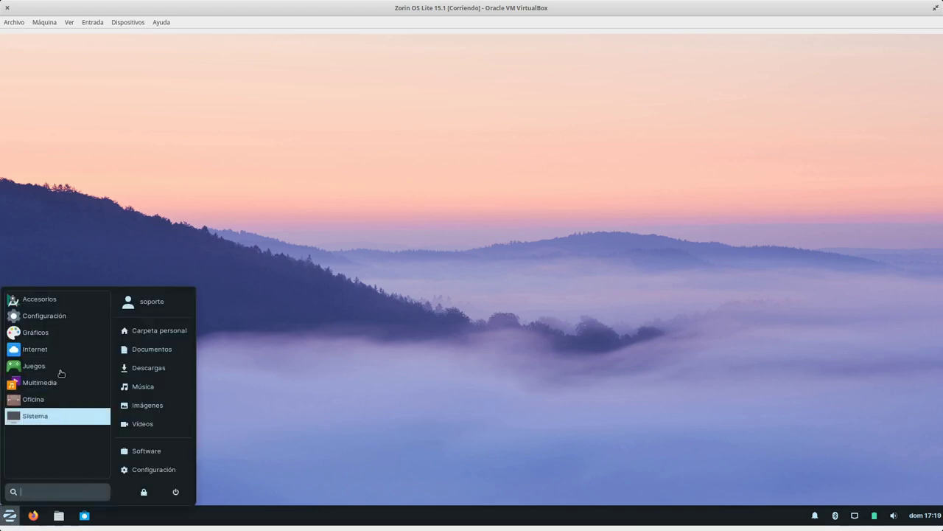
pyautogui.click(278, 343)
pyautogui.click(3, 519)
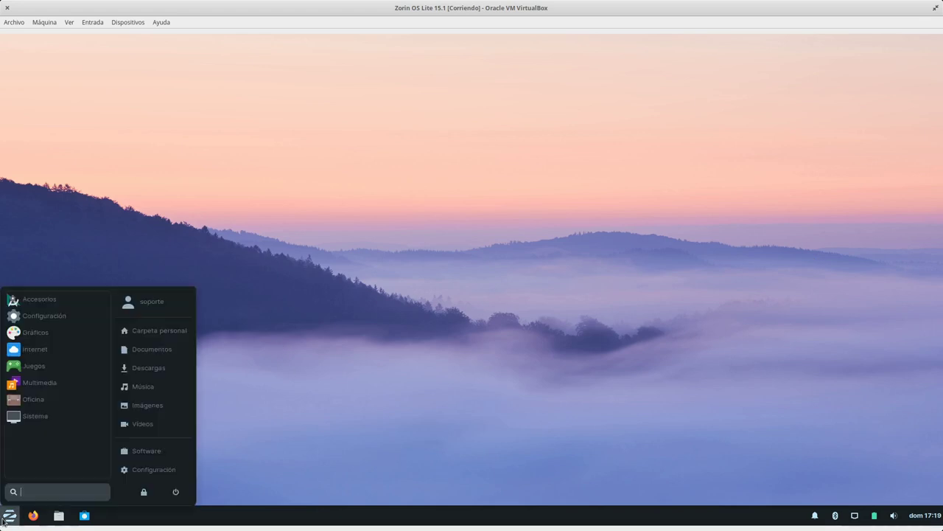
pyautogui.click(373, 401)
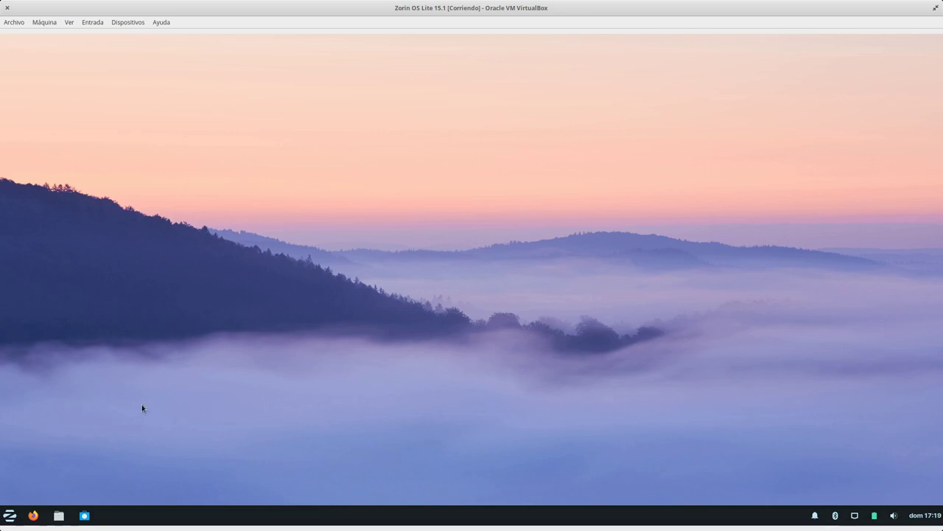
pyautogui.click(12, 516)
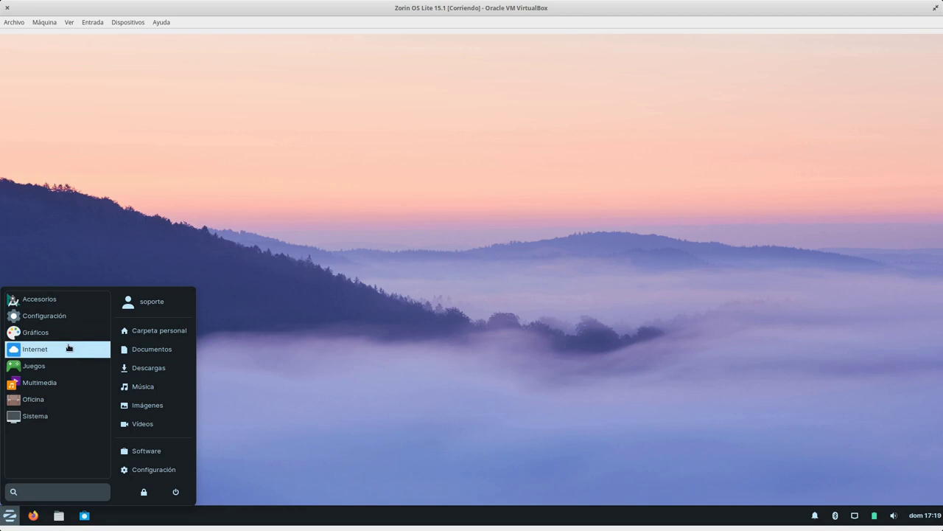
pyautogui.click(46, 402)
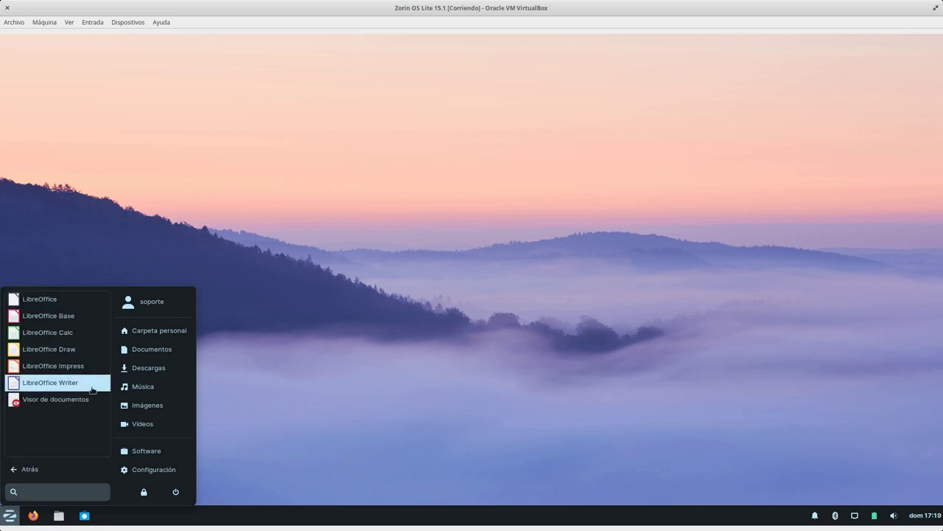
pyautogui.click(30, 470)
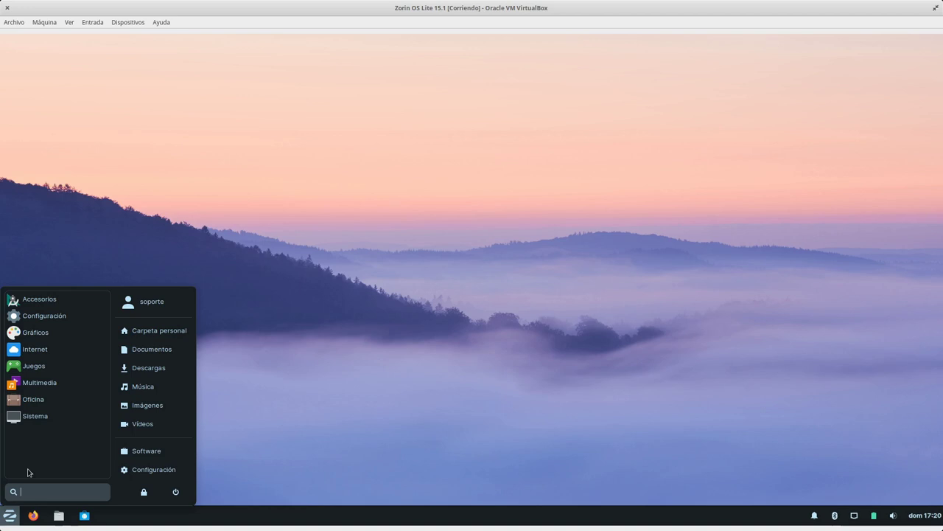
pyautogui.click(543, 362)
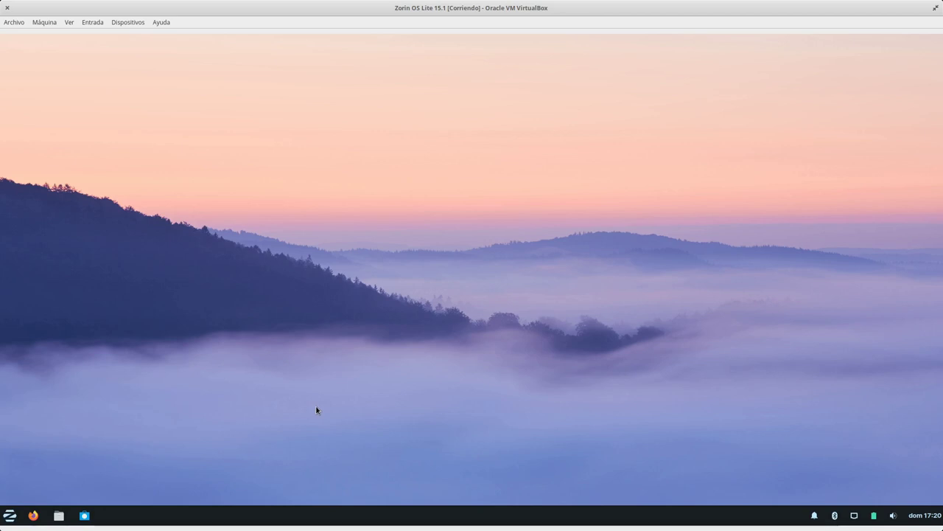
# - Shut down the Zorin OS Lite virtual machine from its application menu
pyautogui.click(10, 515)
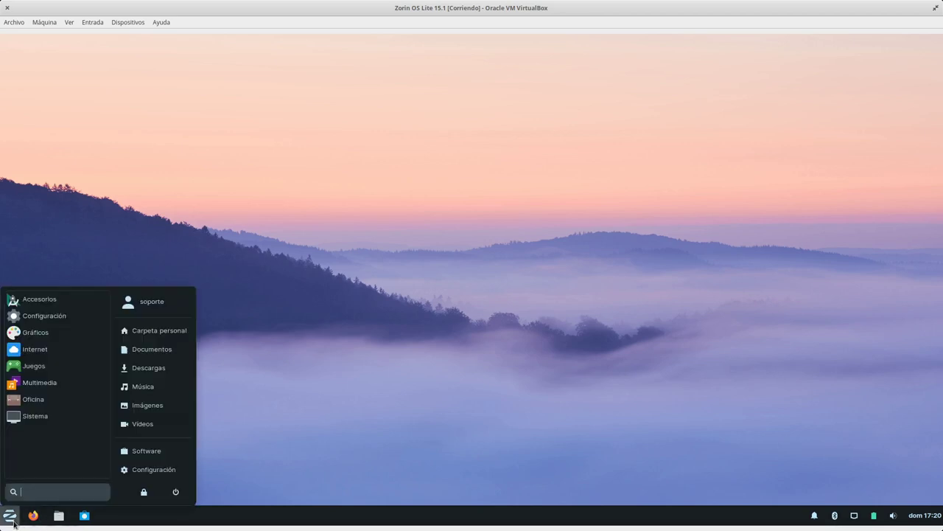
pyautogui.click(175, 493)
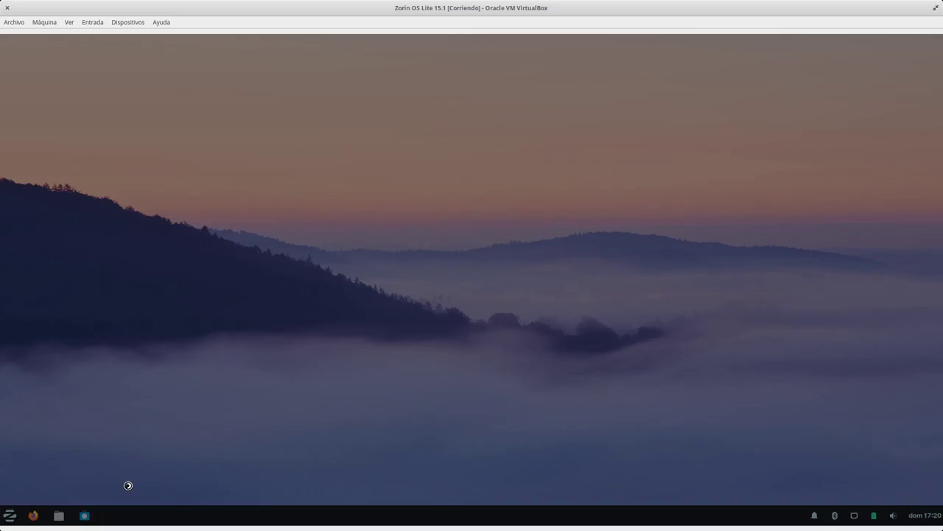
pyautogui.click(519, 251)
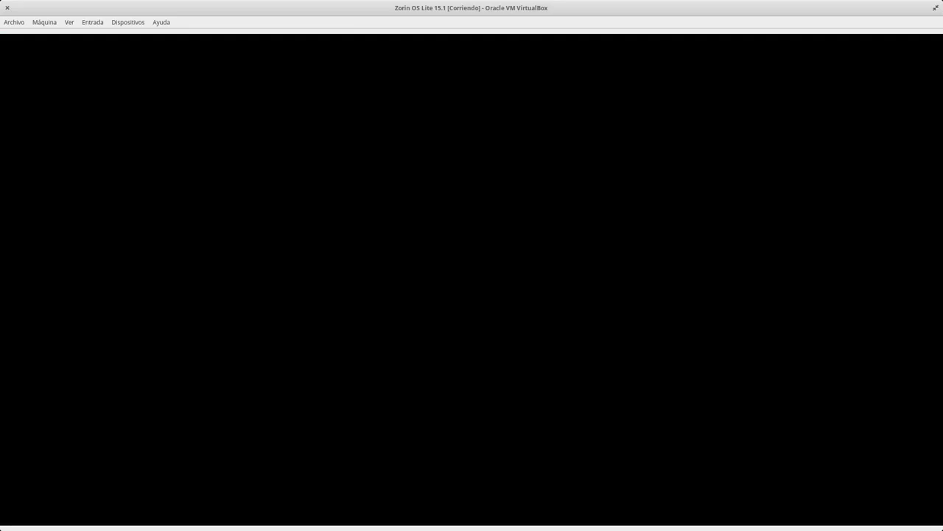